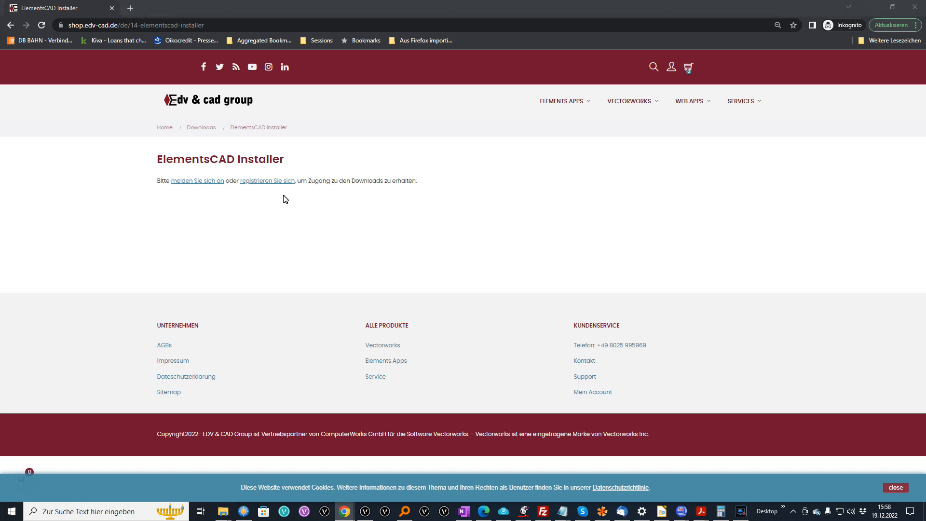
Start a shop account registration with title Mr., the user's first and last name, and e-mail.
{"action": "left_click", "coordinate": [283, 181]}
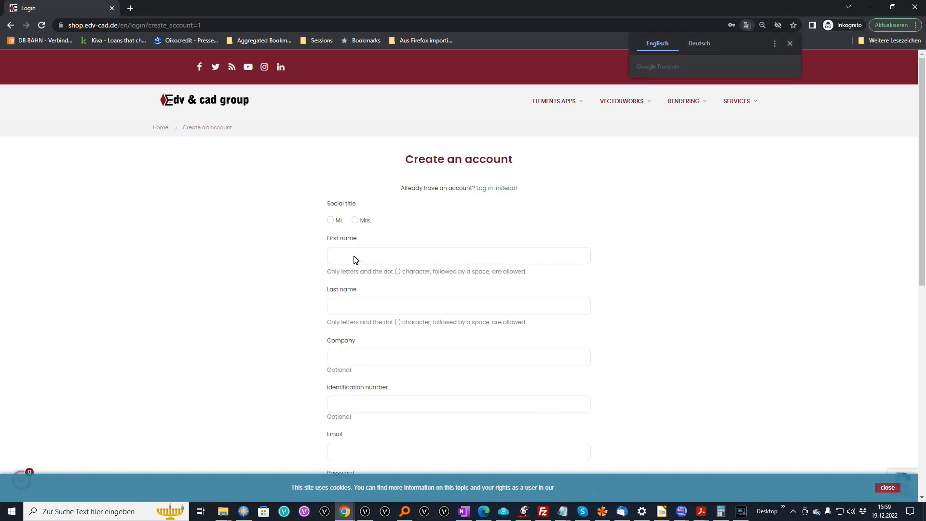
{"action": "left_click", "coordinate": [331, 220]}
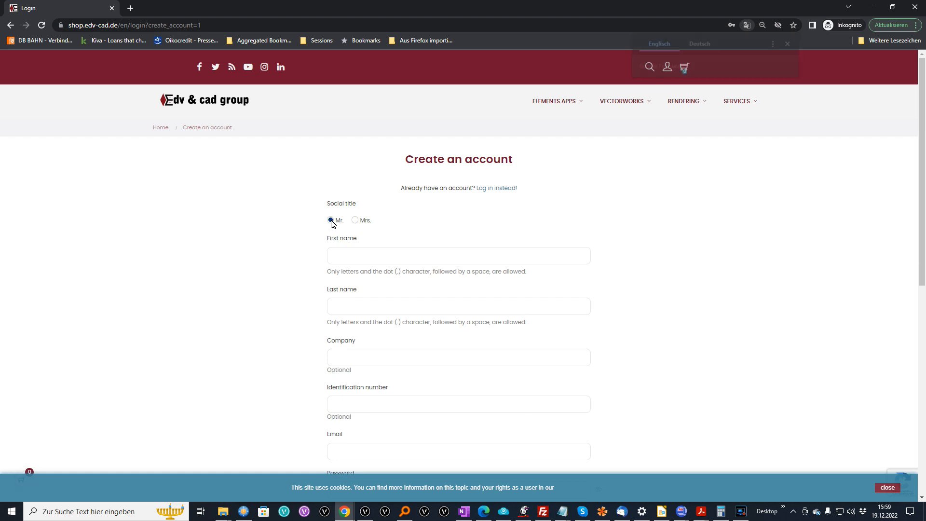
{"action": "left_click", "coordinate": [339, 261]}
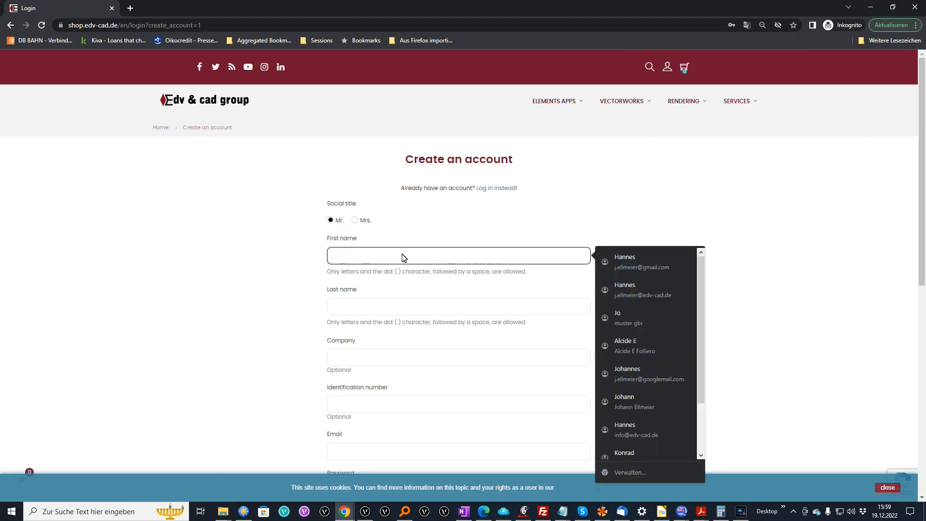
{"action": "key", "text": "Tab"}
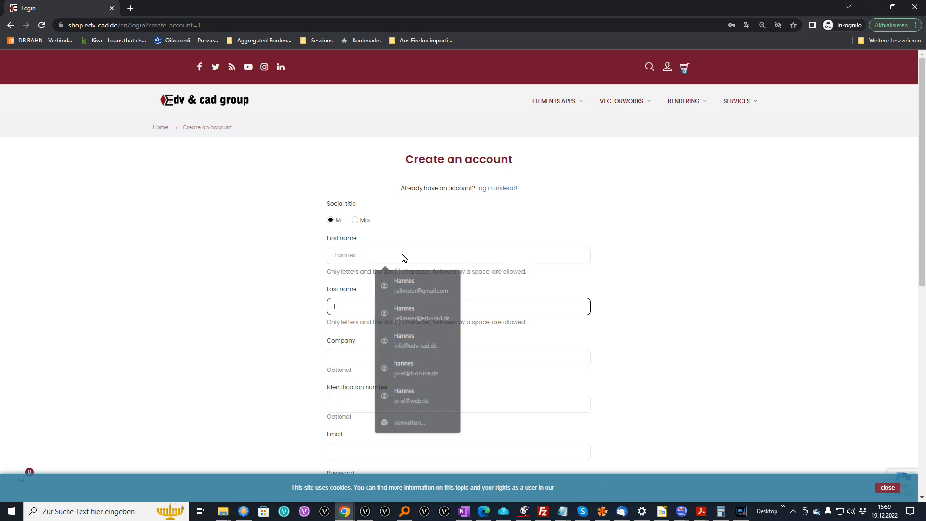
{"action": "key", "text": "Tab"}
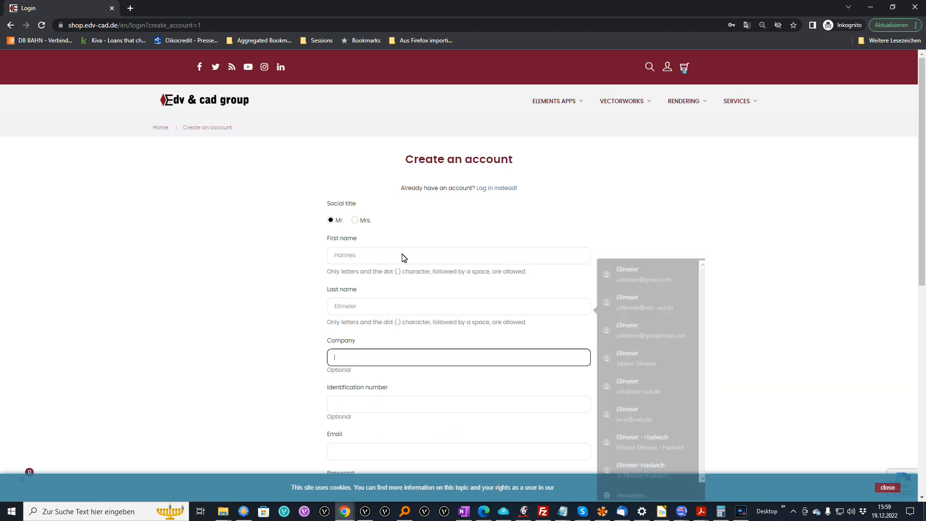
{"action": "key", "text": "Tab"}
{"action": "key", "text": "Tab"}
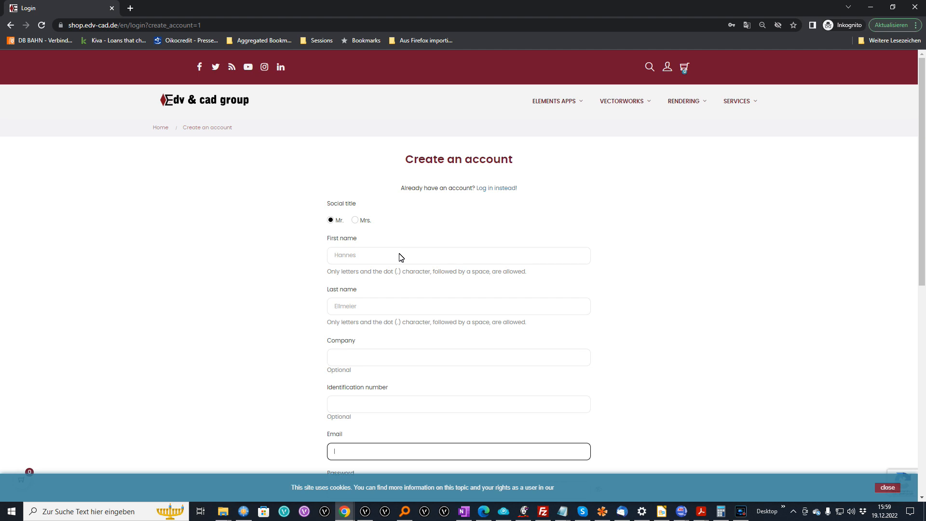
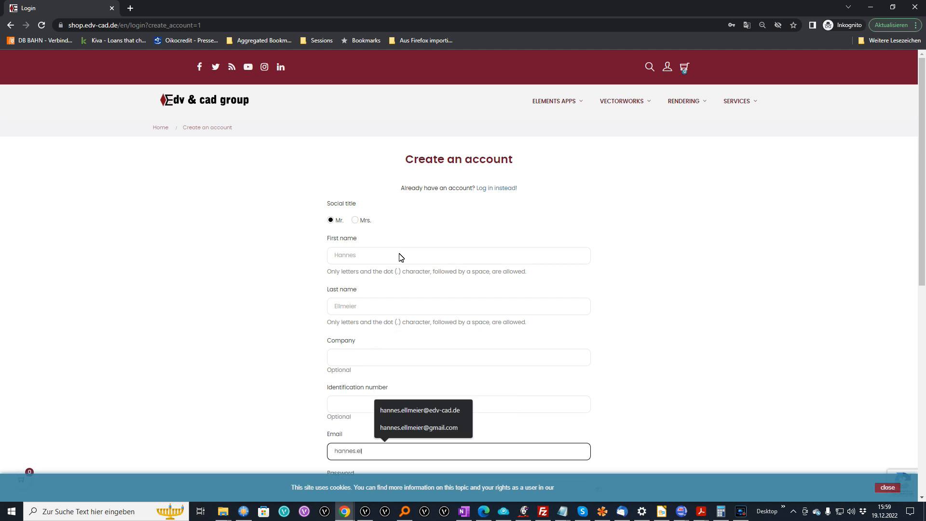
Complete the e-mail address and account password, then submit the registration.
{"action": "left_click", "coordinate": [418, 428]}
{"action": "scroll", "coordinate": [352, 247], "scroll_direction": "down", "scroll_amount": 5}
{"action": "left_click", "coordinate": [353, 249]}
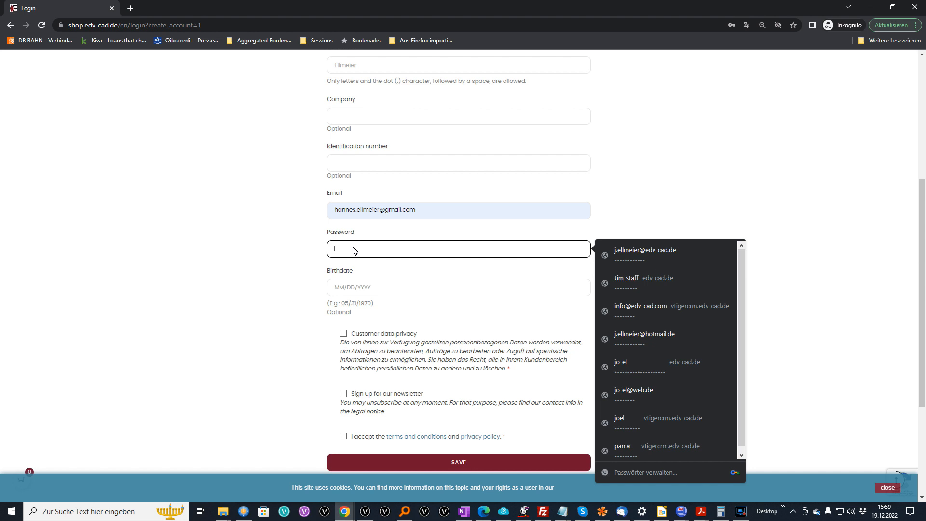
{"action": "left_click", "coordinate": [470, 368]}
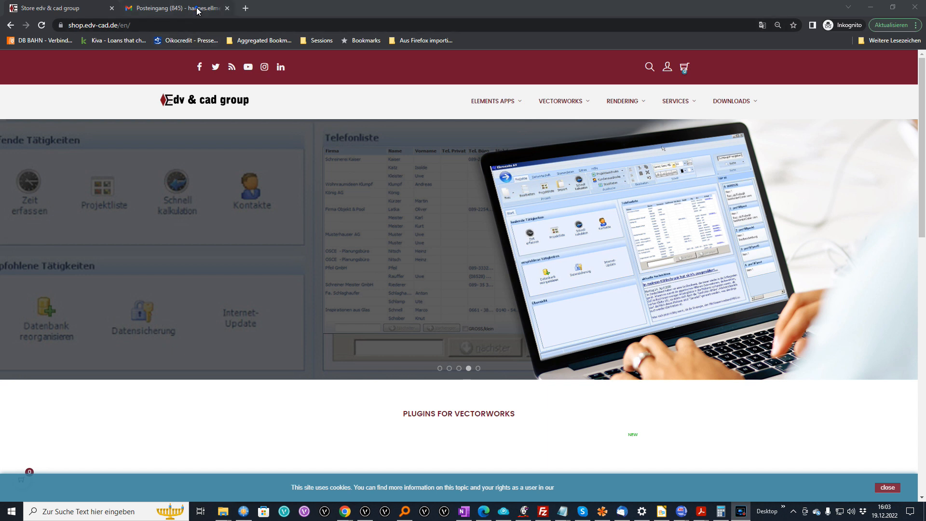
Check the shop's welcome email in Gmail and return to the shop homepage.
{"action": "left_click", "coordinate": [197, 9]}
{"action": "left_click", "coordinate": [320, 132]}
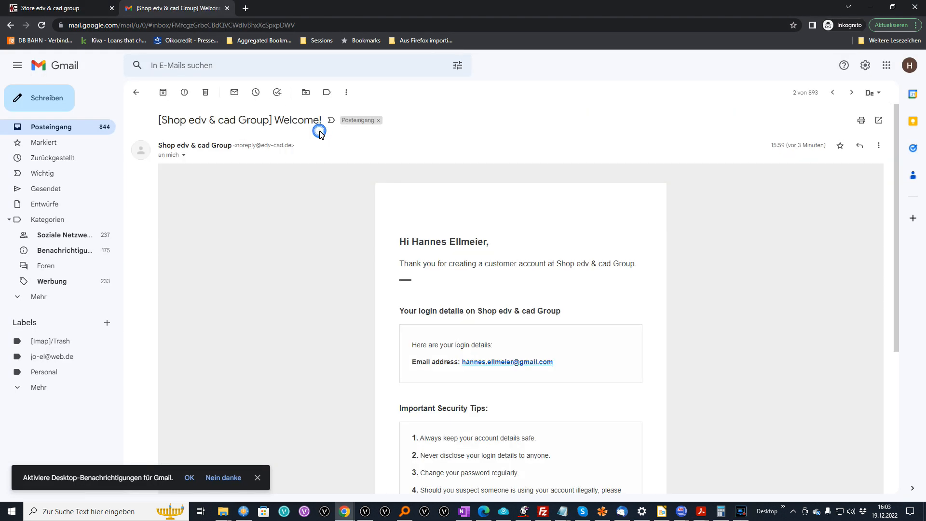
{"action": "left_click", "coordinate": [58, 8]}
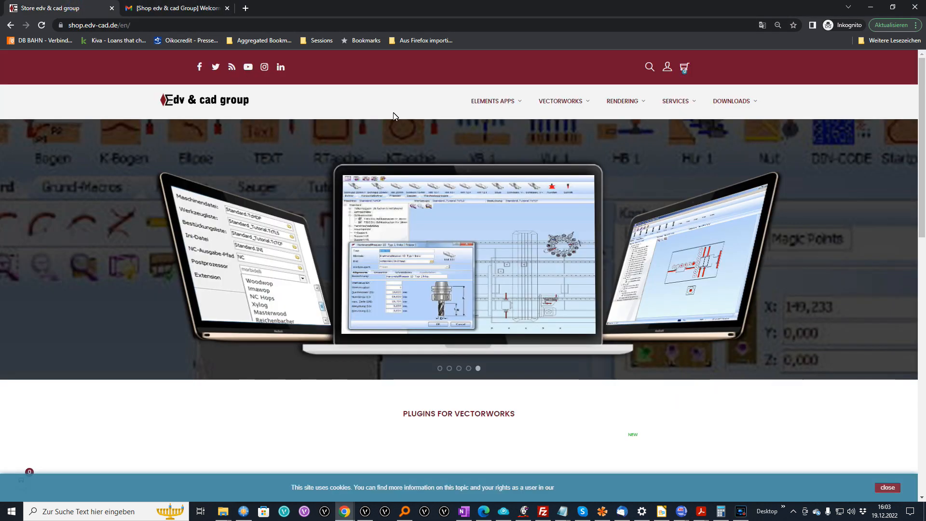
Visit the ElementsCAD, ElementsCAM and finally ElementsAV installer pages via the DOWNLOADS menu.
{"action": "mouse_move", "coordinate": [733, 102]}
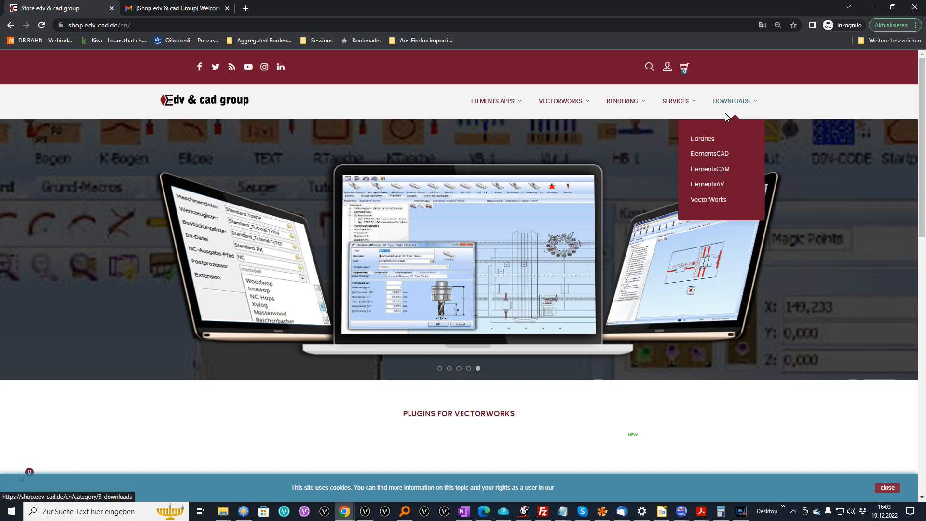
{"action": "left_click", "coordinate": [725, 155]}
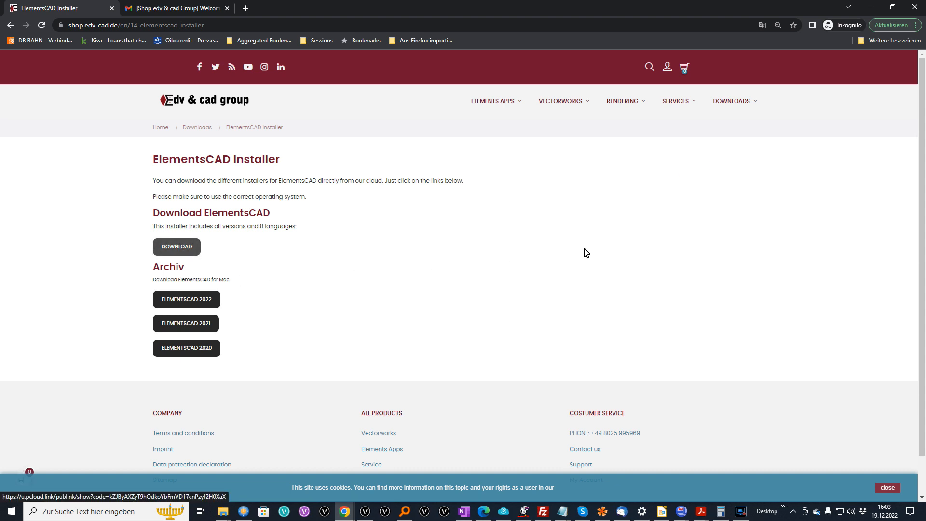
{"action": "mouse_move", "coordinate": [731, 110]}
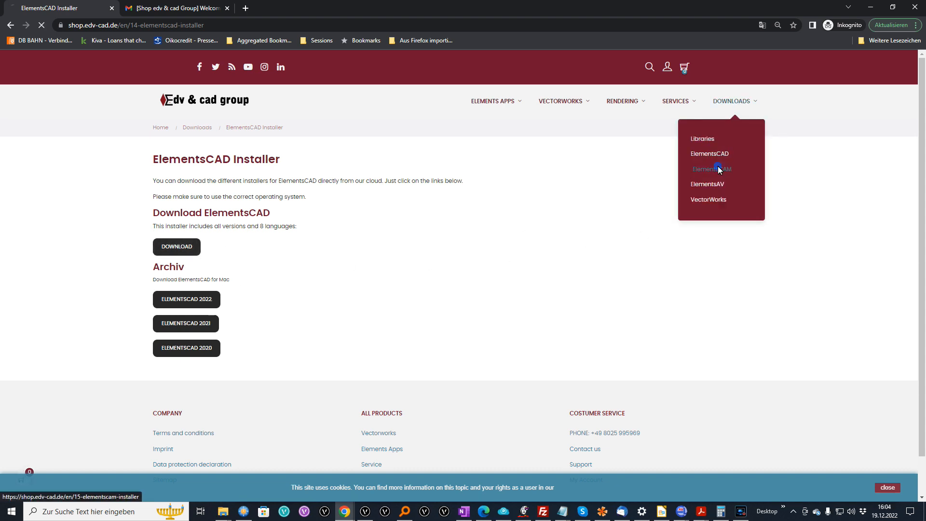
{"action": "left_click", "coordinate": [717, 168]}
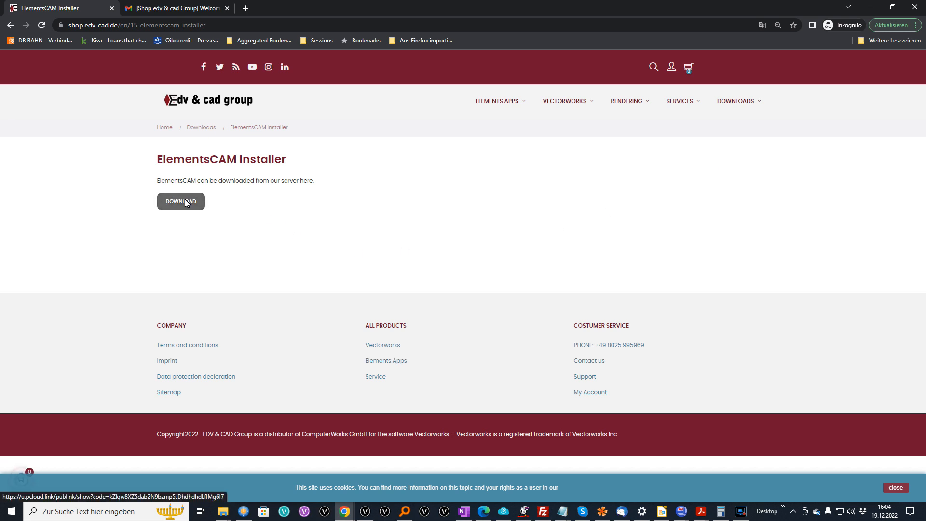
{"action": "mouse_move", "coordinate": [757, 103]}
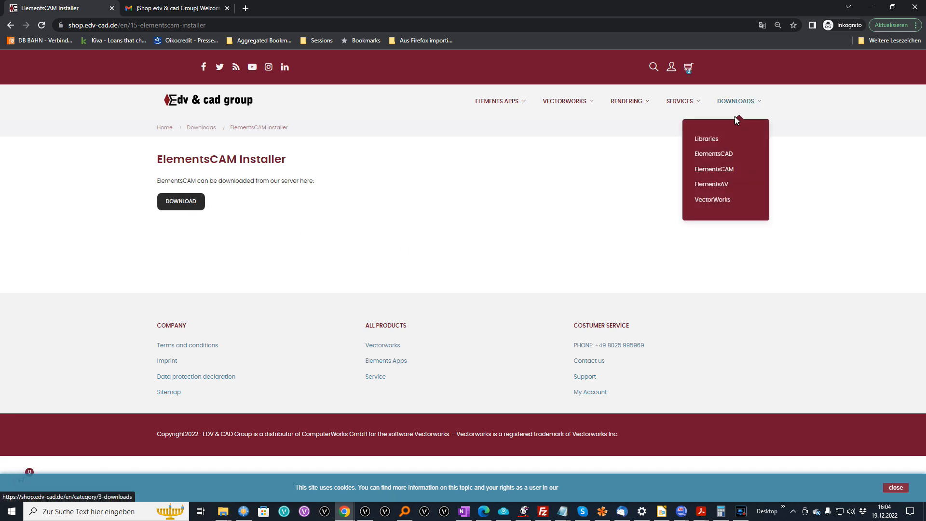
{"action": "left_click", "coordinate": [719, 184]}
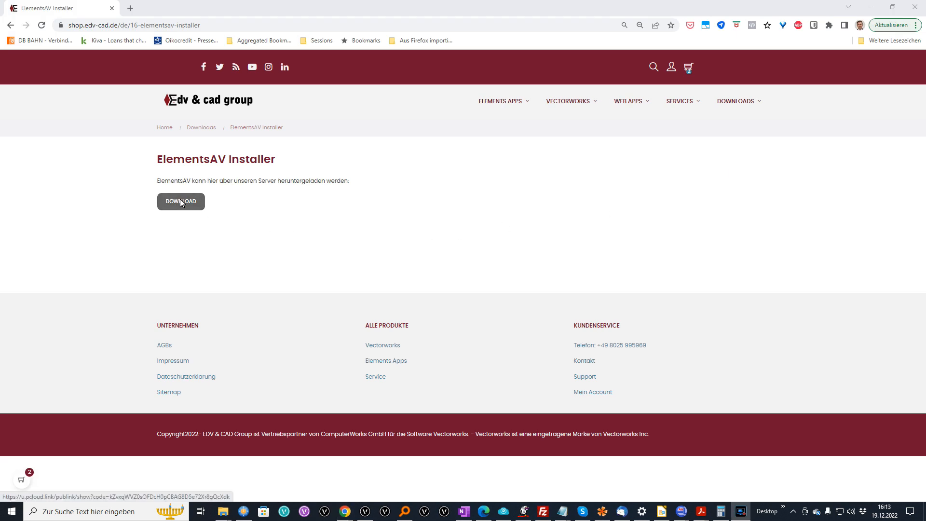
Go to the VectorWorks installer page and find the '30 Tage Testversion' section.
{"action": "mouse_move", "coordinate": [737, 101]}
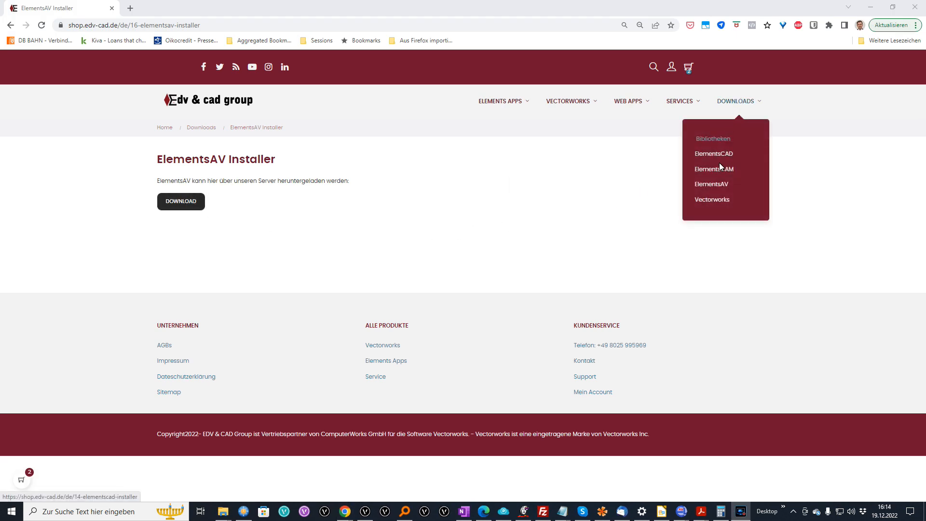
{"action": "left_click", "coordinate": [715, 198]}
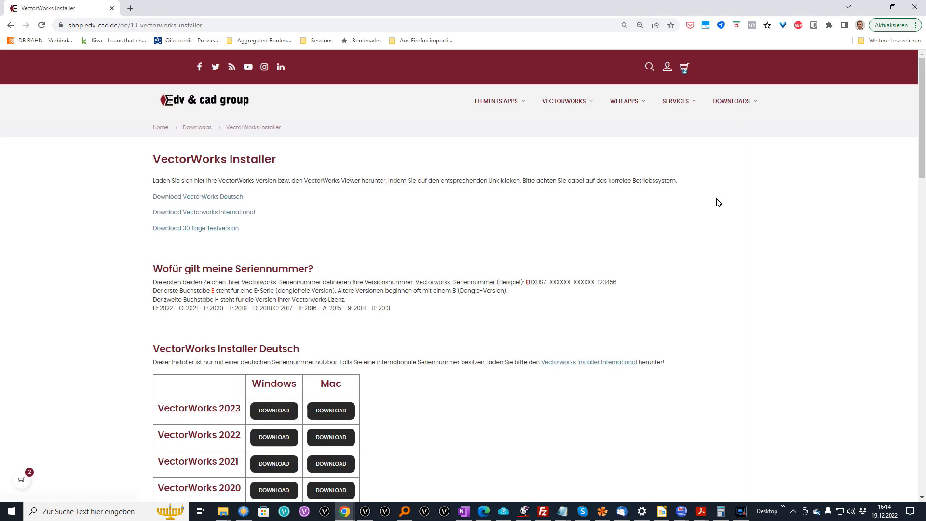
{"action": "scroll", "coordinate": [424, 332], "scroll_direction": "down", "scroll_amount": 2}
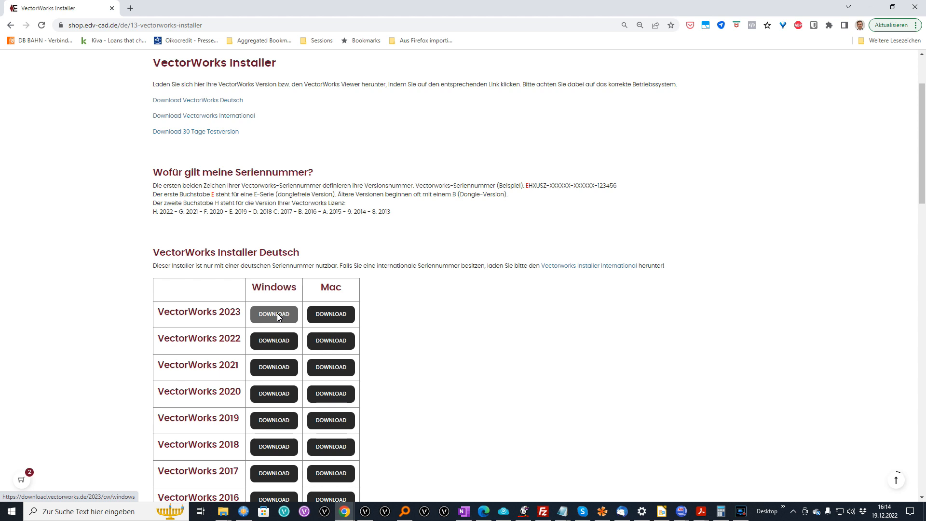
{"action": "scroll", "coordinate": [376, 363], "scroll_direction": "up", "scroll_amount": 3}
{"action": "scroll", "coordinate": [376, 364], "scroll_direction": "down", "scroll_amount": 10}
{"action": "scroll", "coordinate": [376, 364], "scroll_direction": "down", "scroll_amount": 15}
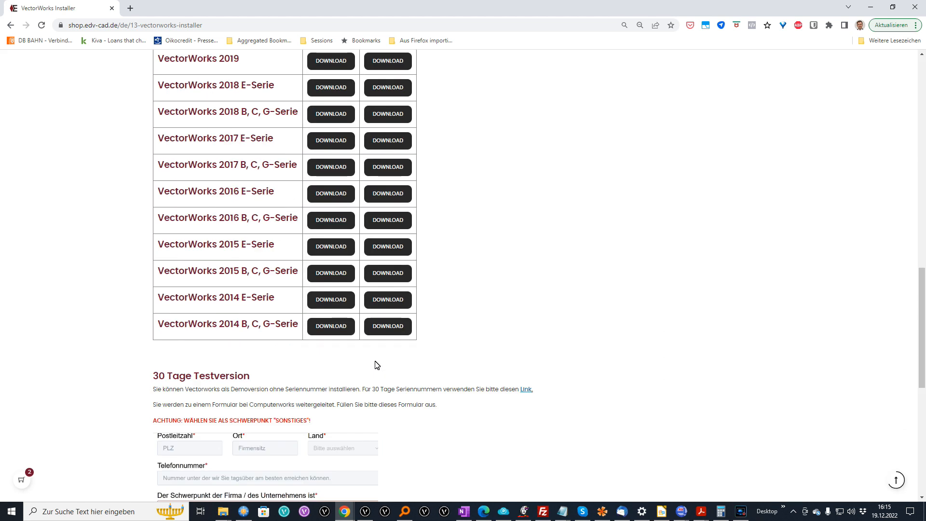
{"action": "scroll", "coordinate": [370, 331], "scroll_direction": "up", "scroll_amount": 8}
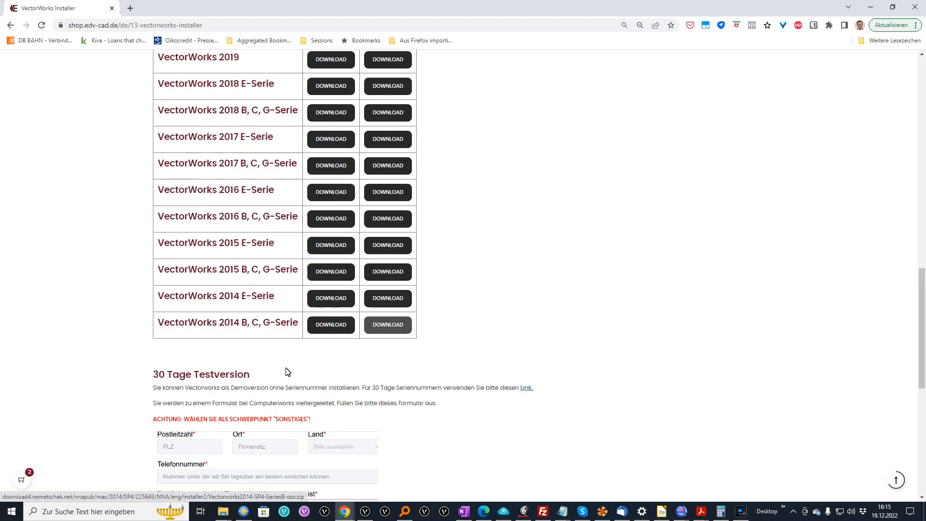
{"action": "left_click_drag", "start_coordinate": [363, 390], "coordinate": [531, 389]}
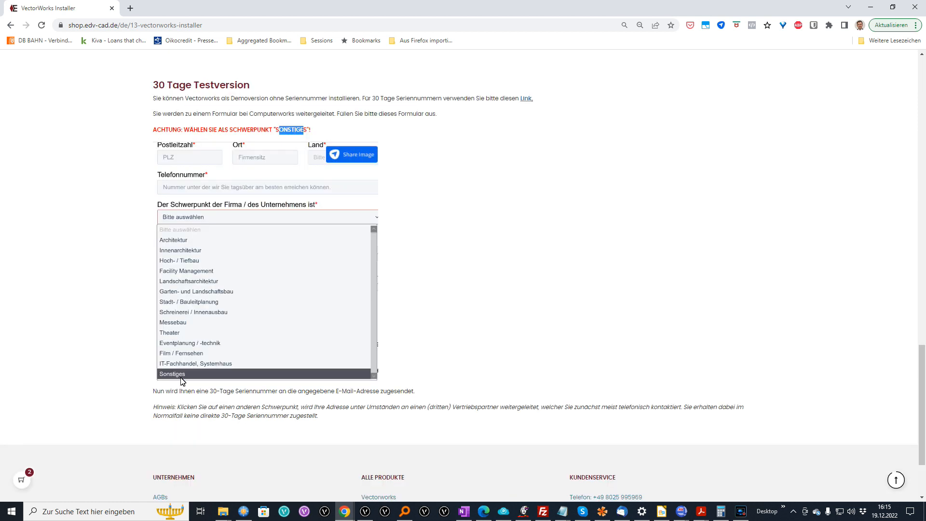
{"action": "scroll", "coordinate": [503, 196], "scroll_direction": "up", "scroll_amount": 3}
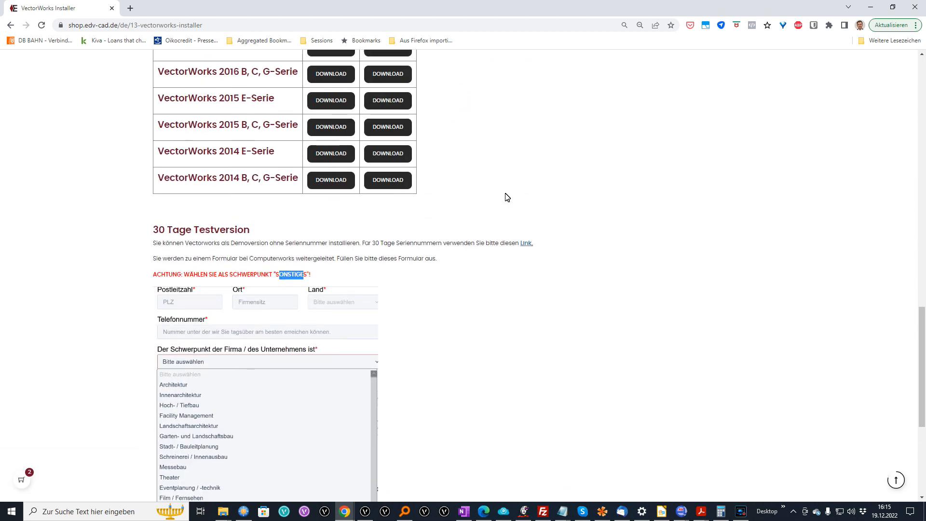
Open the trial request form and expand the 'Schwerpunkt der Firma' dropdown.
{"action": "left_click", "coordinate": [527, 244]}
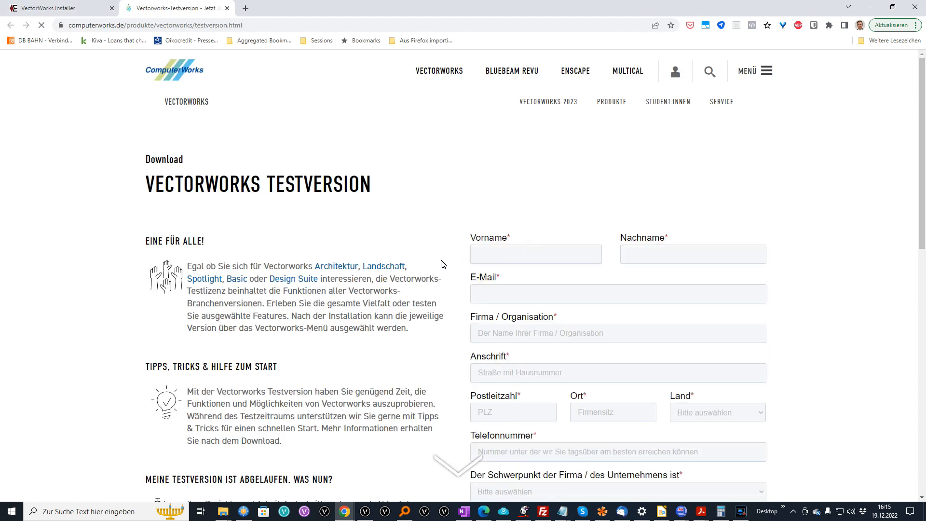
{"action": "scroll", "coordinate": [622, 283], "scroll_direction": "down", "scroll_amount": 5}
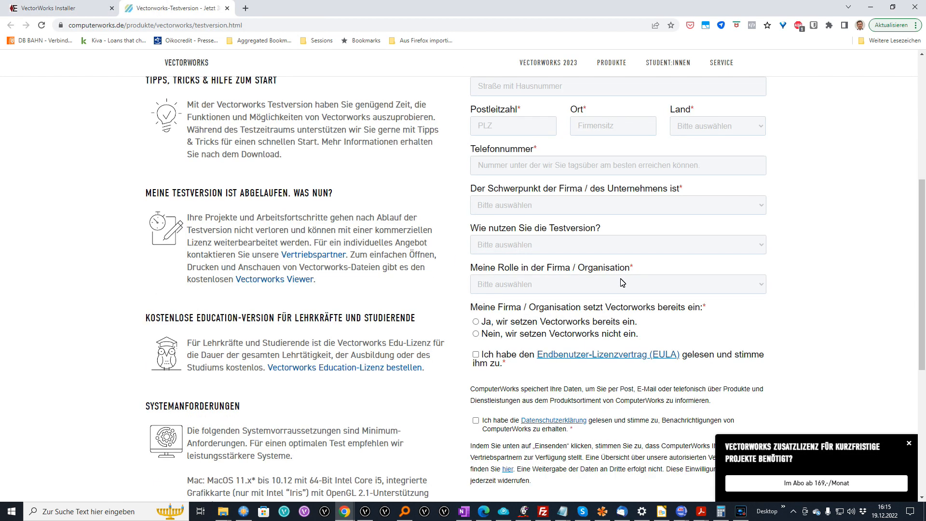
{"action": "left_click", "coordinate": [684, 205]}
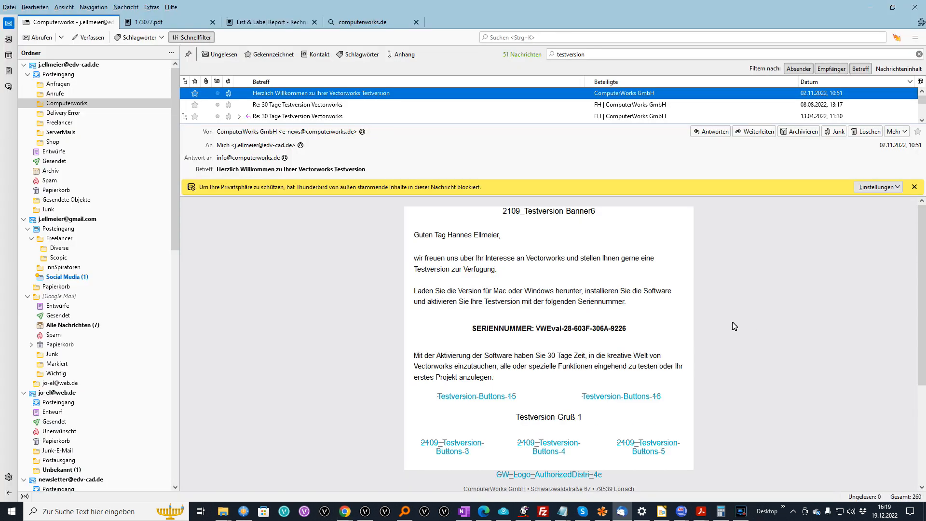
Select the SERIENNUMMER value in the ComputerWorks welcome email.
{"action": "left_click_drag", "start_coordinate": [628, 328], "coordinate": [539, 334]}
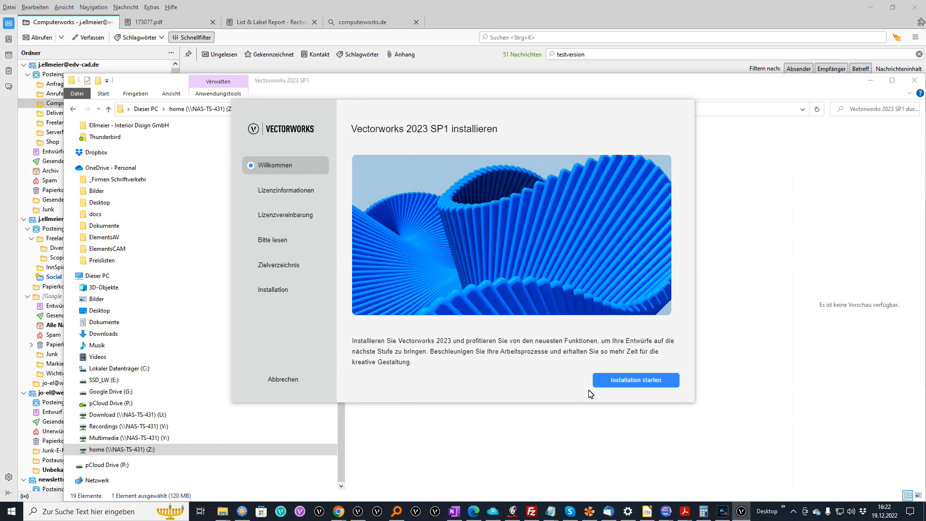
Start the Vectorworks 2023 SP1 installation and choose the Demoversion without a serial number.
{"action": "left_click", "coordinate": [637, 381]}
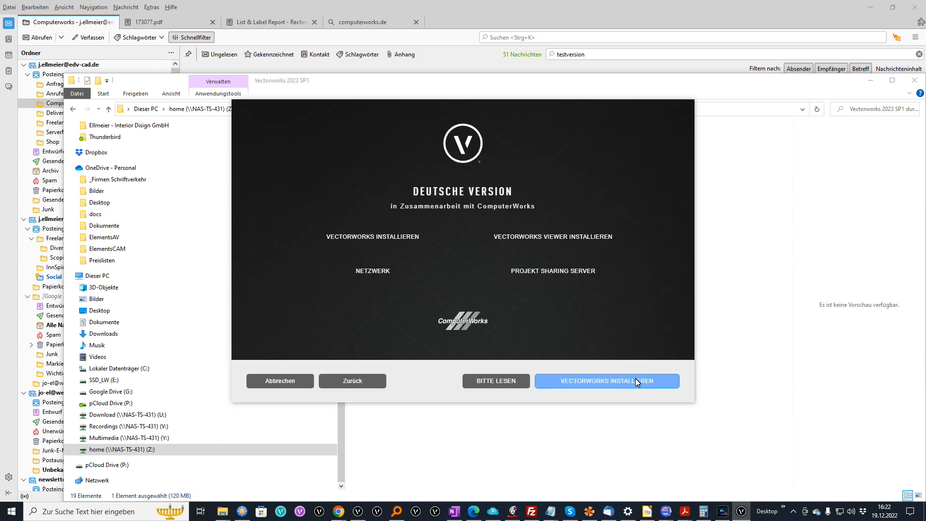
{"action": "left_click", "coordinate": [623, 380]}
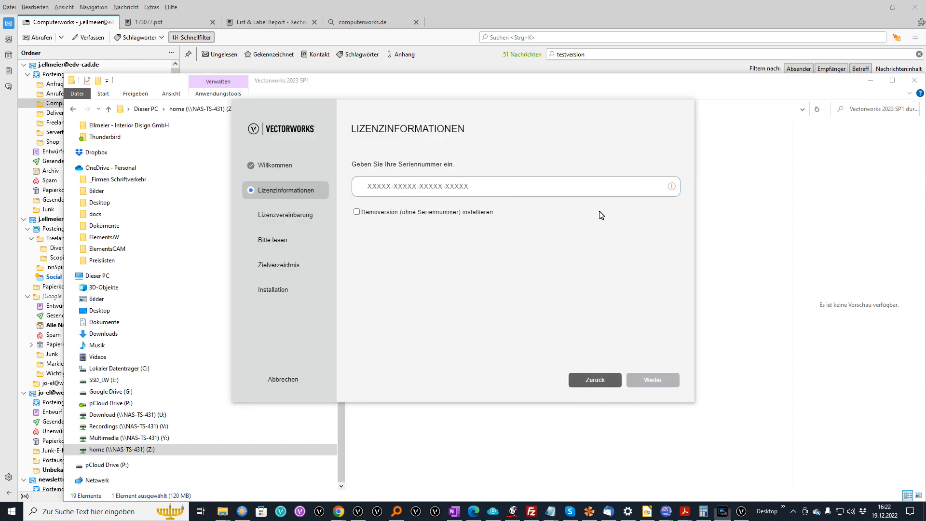
{"action": "left_click", "coordinate": [357, 212]}
{"action": "left_click", "coordinate": [357, 212]}
{"action": "left_click", "coordinate": [357, 212]}
{"action": "left_click", "coordinate": [653, 380]}
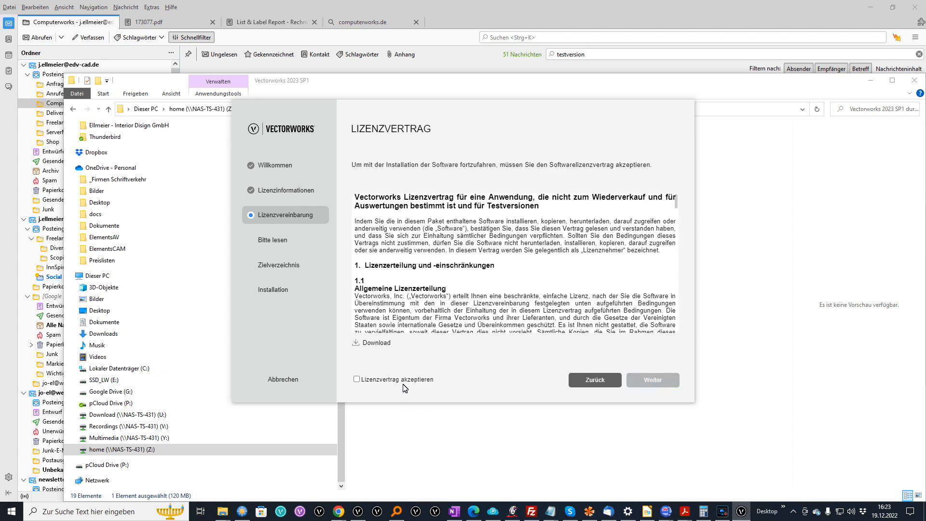
Accept the licence agreement and continue past the read-me to the destination folder.
{"action": "left_click", "coordinate": [403, 380]}
{"action": "left_click", "coordinate": [649, 380]}
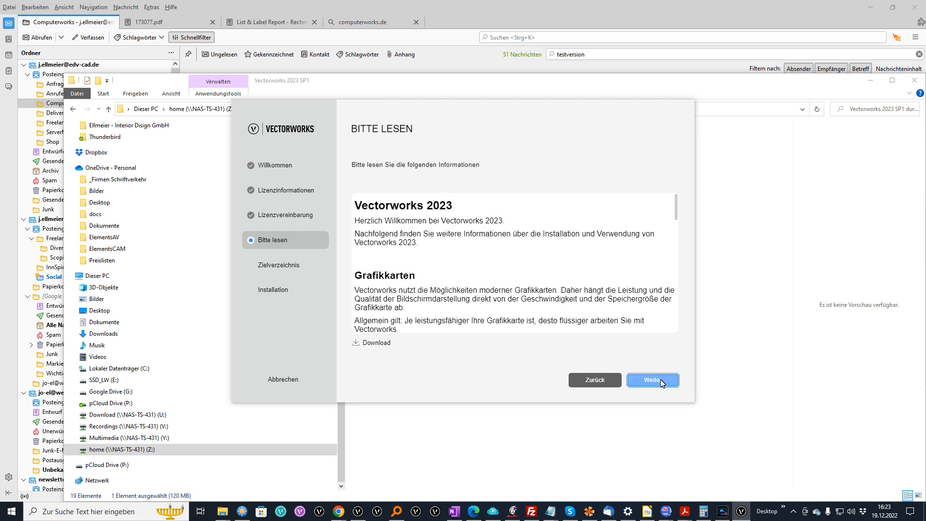
{"action": "left_click", "coordinate": [661, 383]}
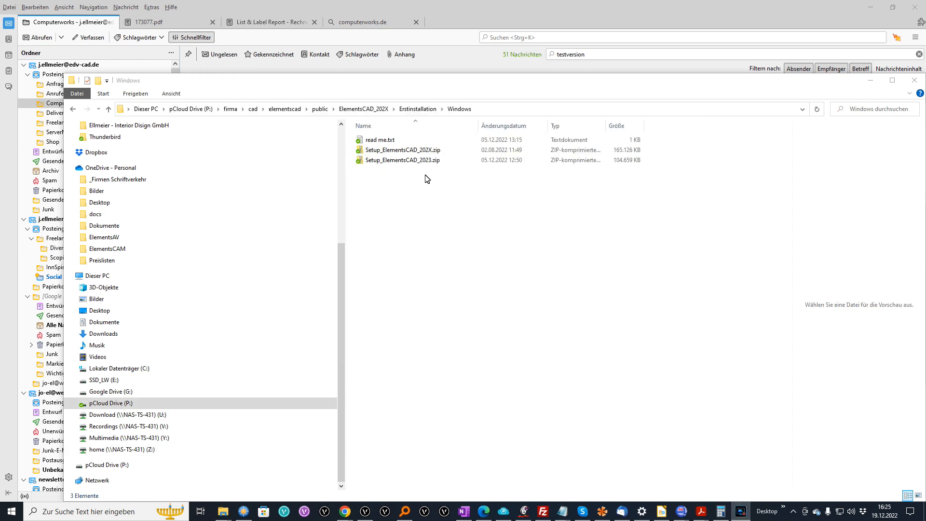
Locate Elements-Setup.exe from the Setup_ElementsCAD_2023 package and launch it.
{"action": "left_click", "coordinate": [417, 159]}
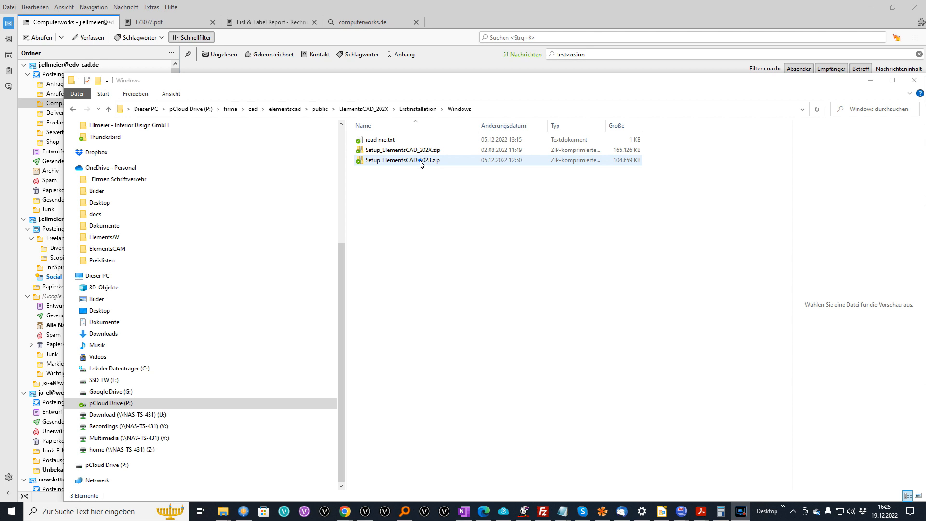
{"action": "right_click", "coordinate": [420, 162]}
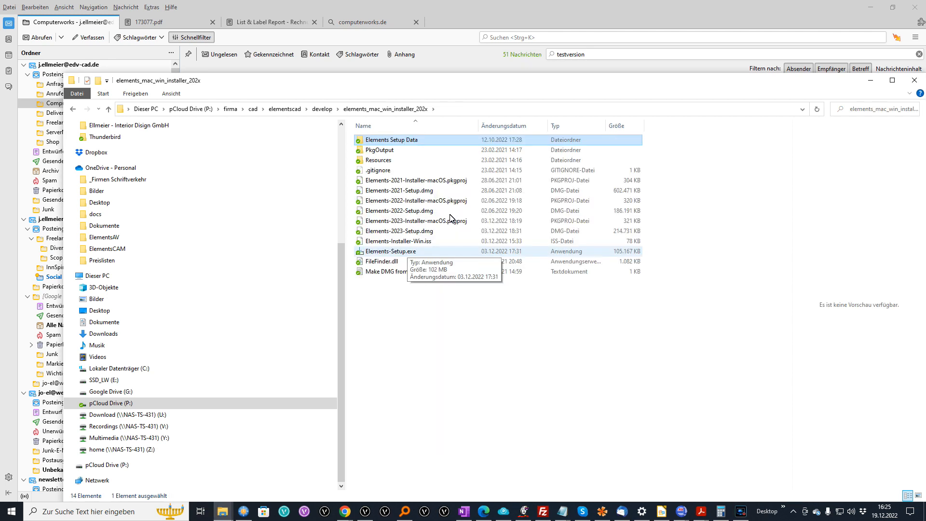
{"action": "left_click", "coordinate": [394, 251]}
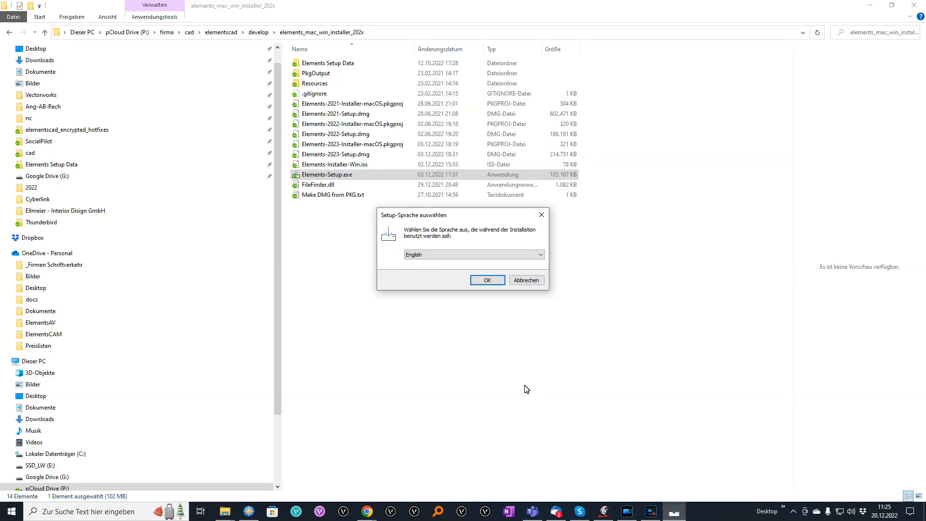
Run the setup in Deutsch and accept the ElementsCAD licence agreement.
{"action": "left_click", "coordinate": [483, 255]}
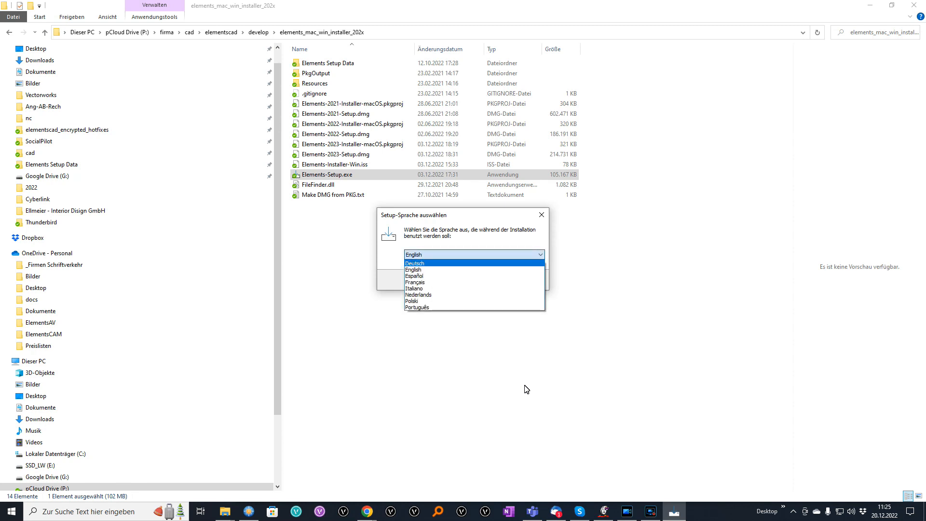
{"action": "left_click", "coordinate": [472, 264]}
{"action": "left_click", "coordinate": [487, 280]}
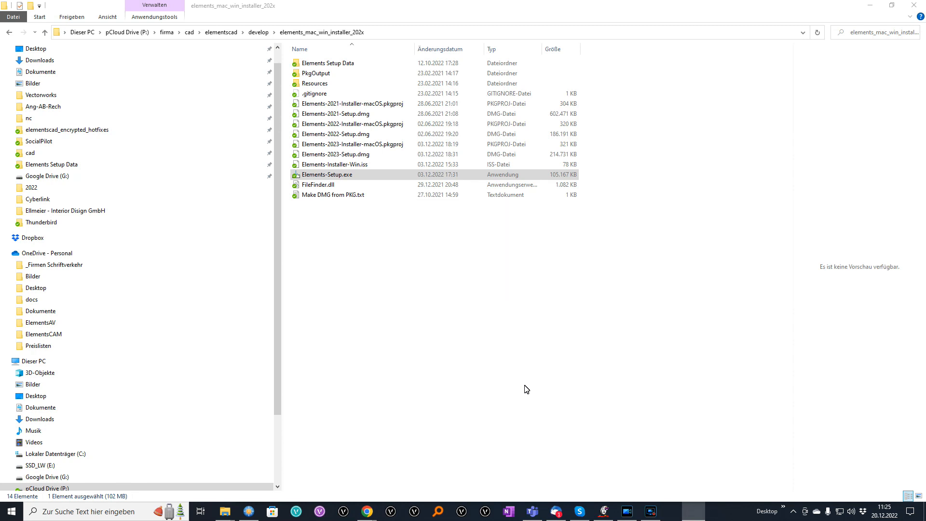
{"action": "left_click", "coordinate": [342, 320]}
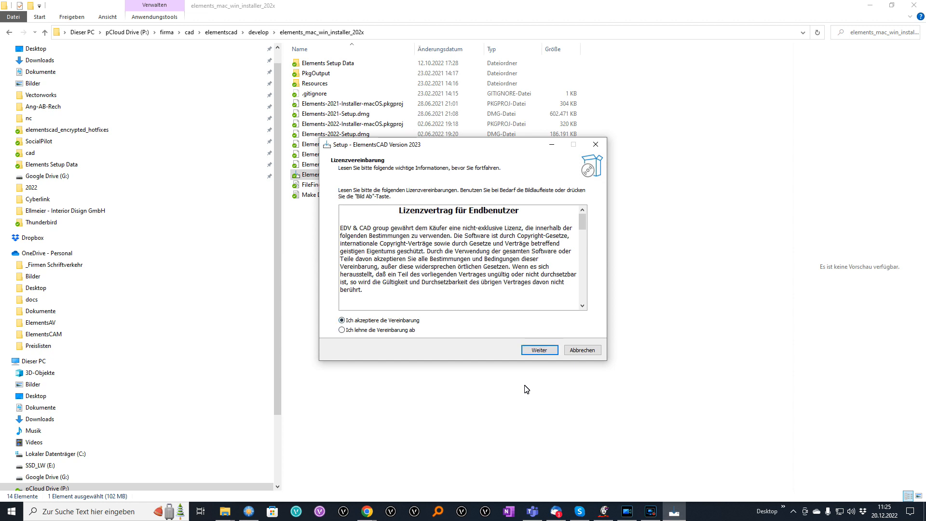
{"action": "left_click", "coordinate": [539, 350]}
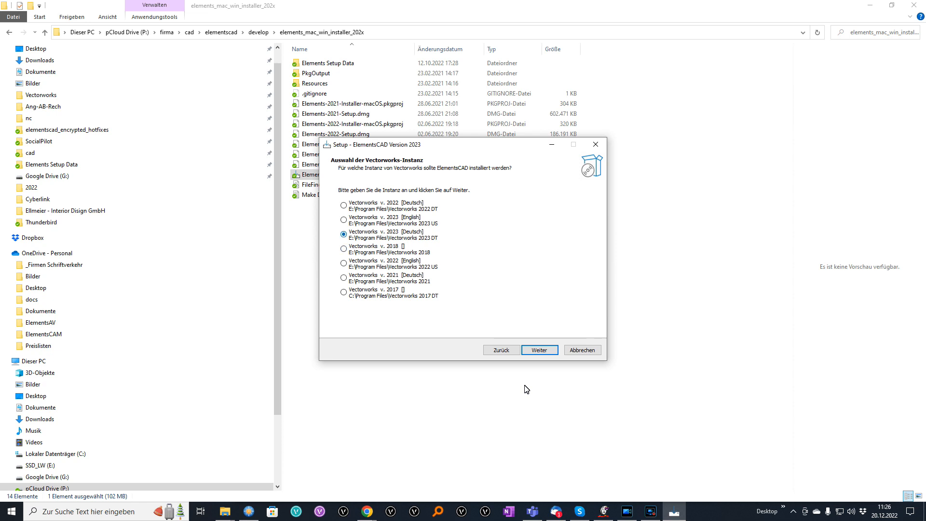
Install ElementsCAD into Vectorworks 2023 Deutsch with the default folder and German language.
{"action": "key", "text": "Return"}
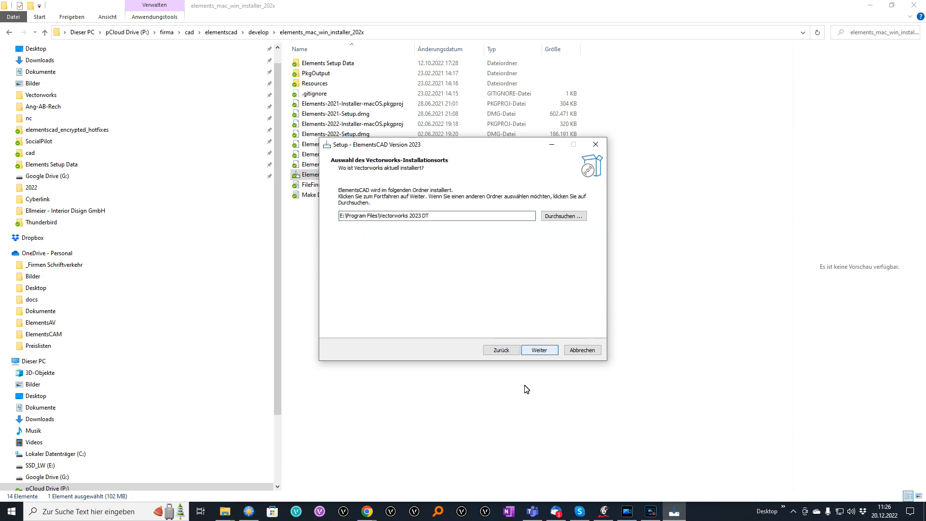
{"action": "key", "text": "Return"}
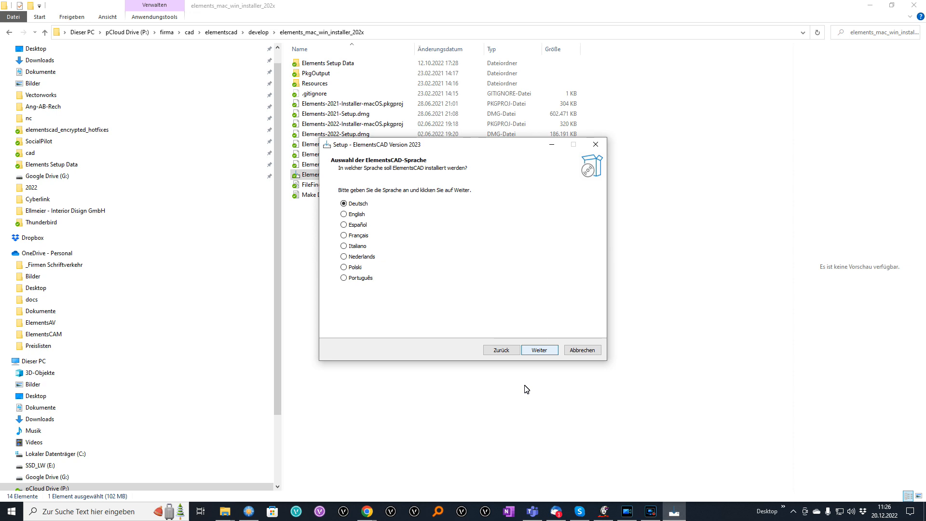
{"action": "key", "text": "Return"}
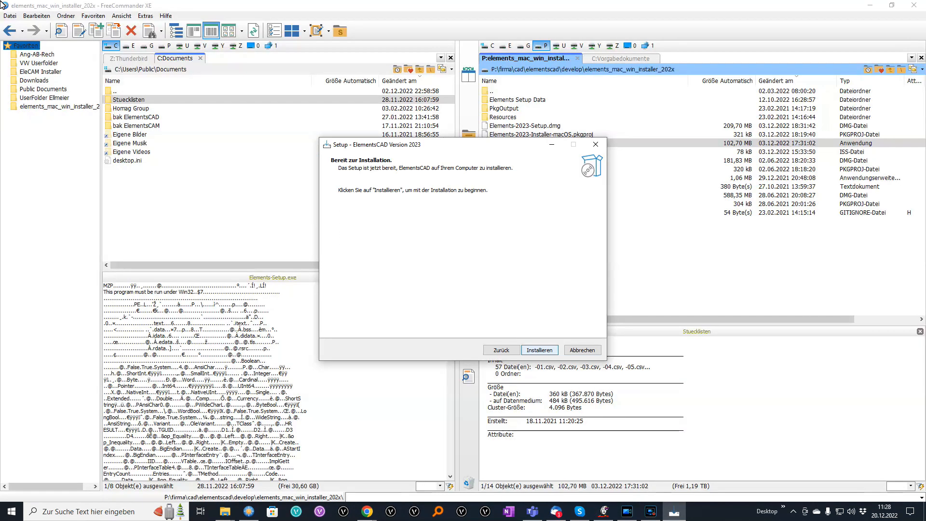
{"action": "key", "text": "Return"}
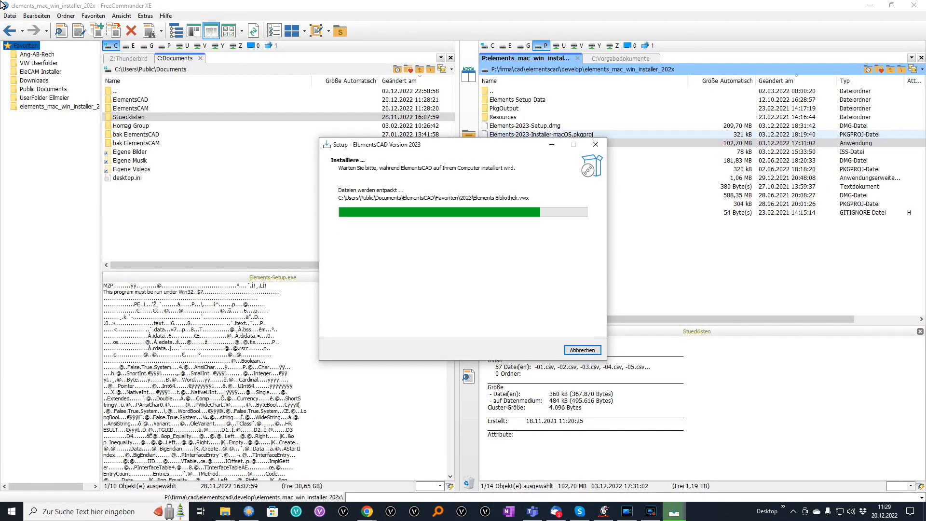
{"action": "key", "text": "Return"}
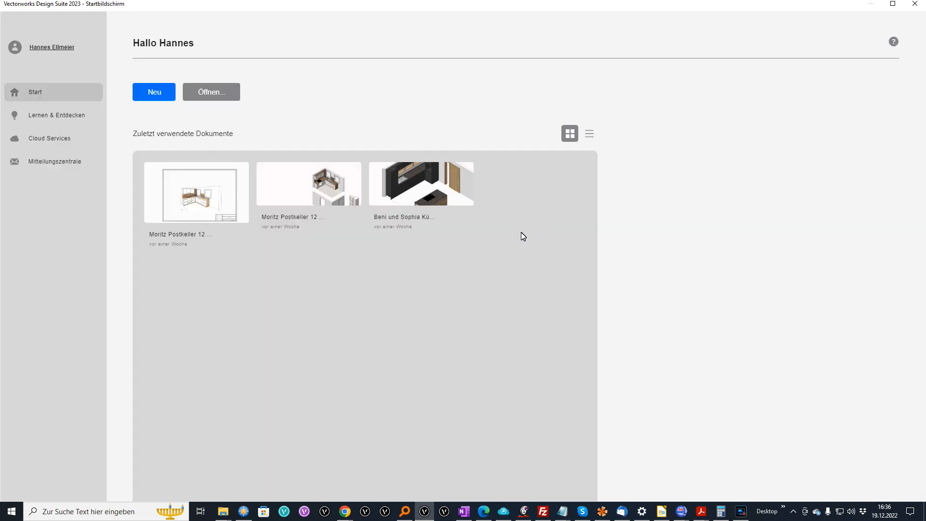
Create a new document as a copy of the ElementsCAD.sta template.
{"action": "left_click", "coordinate": [156, 94]}
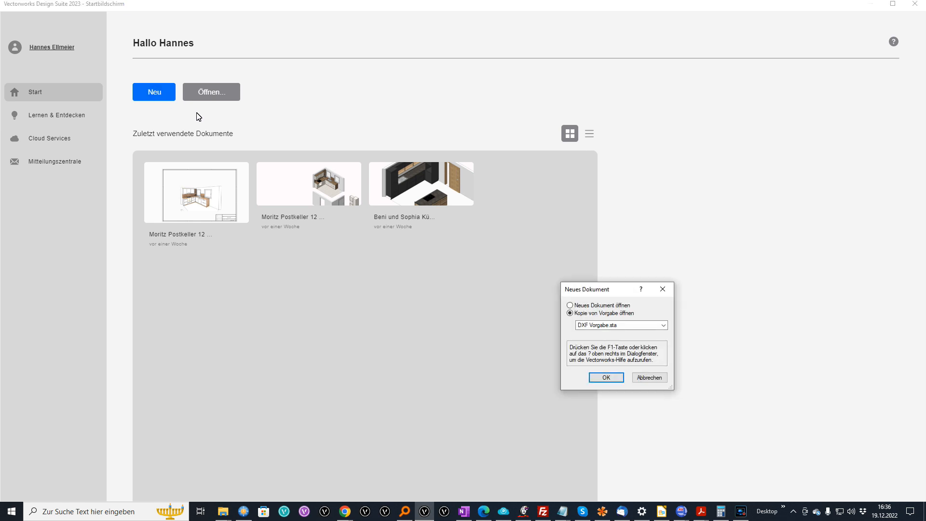
{"action": "left_click", "coordinate": [615, 325]}
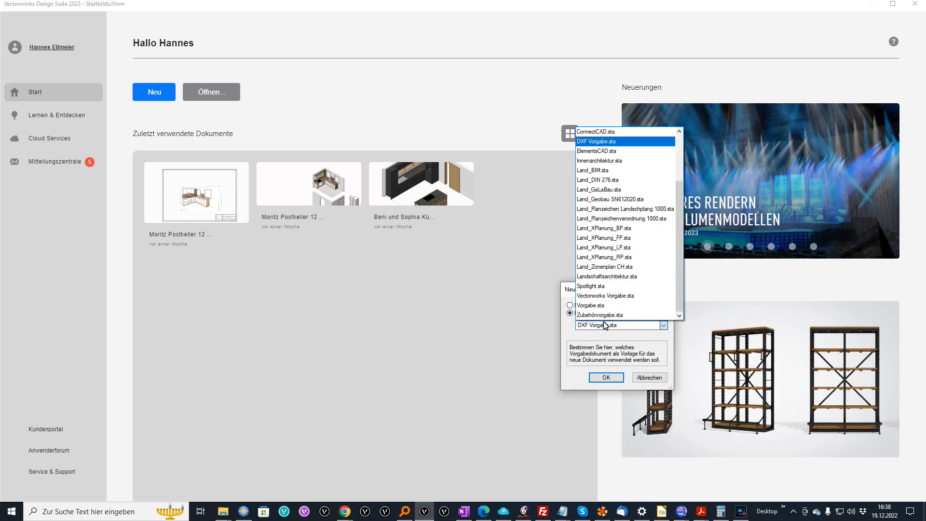
{"action": "left_click", "coordinate": [597, 151]}
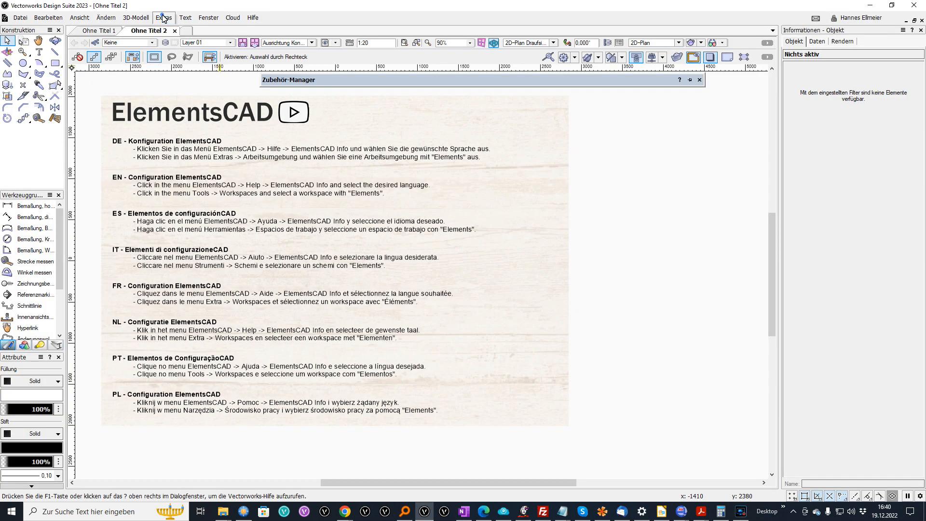
Switch the workspace to ElementsCAD - Basic via Extras > Arbeitsumgebung.
{"action": "left_click", "coordinate": [163, 18]}
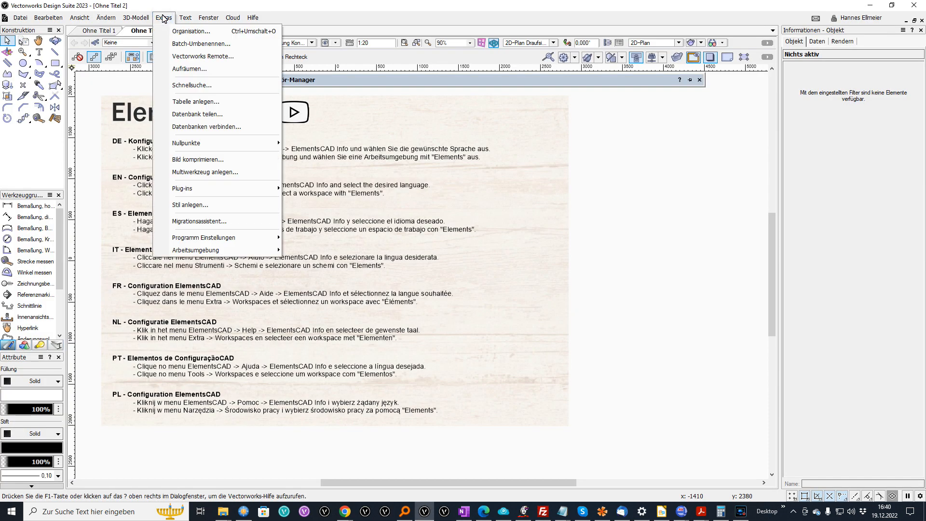
{"action": "mouse_move", "coordinate": [197, 249]}
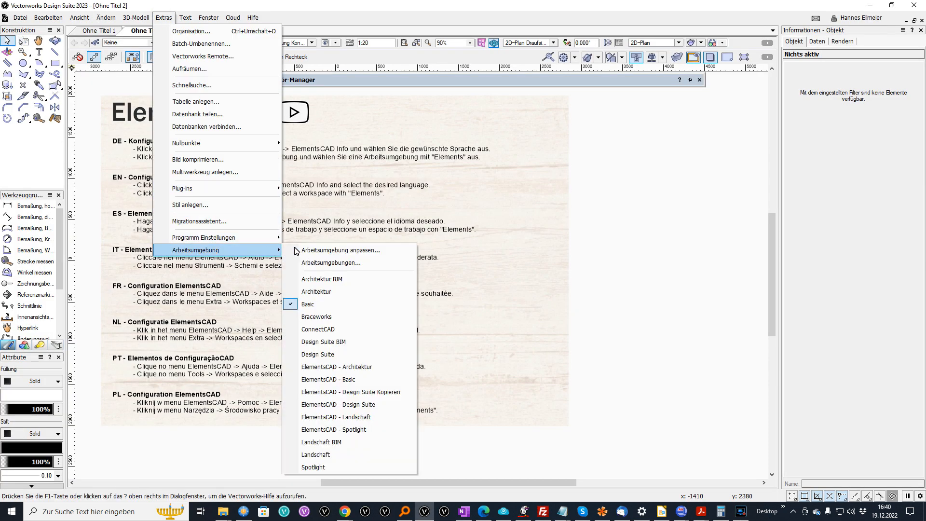
{"action": "left_click", "coordinate": [328, 380]}
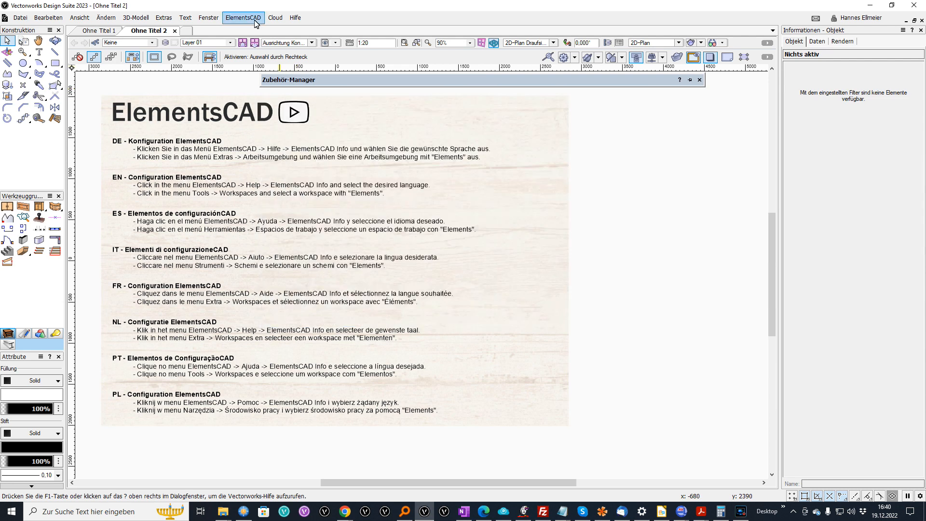
{"action": "left_click", "coordinate": [243, 17]}
In ElementsCAD Info, keep Deutsch as language and view the licence key entry.
{"action": "mouse_move", "coordinate": [251, 183]}
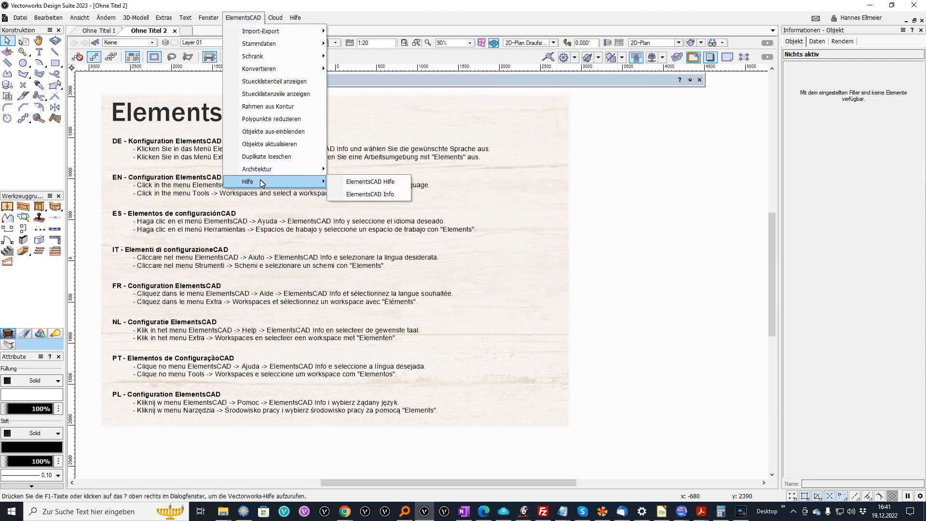
{"action": "left_click", "coordinate": [372, 194]}
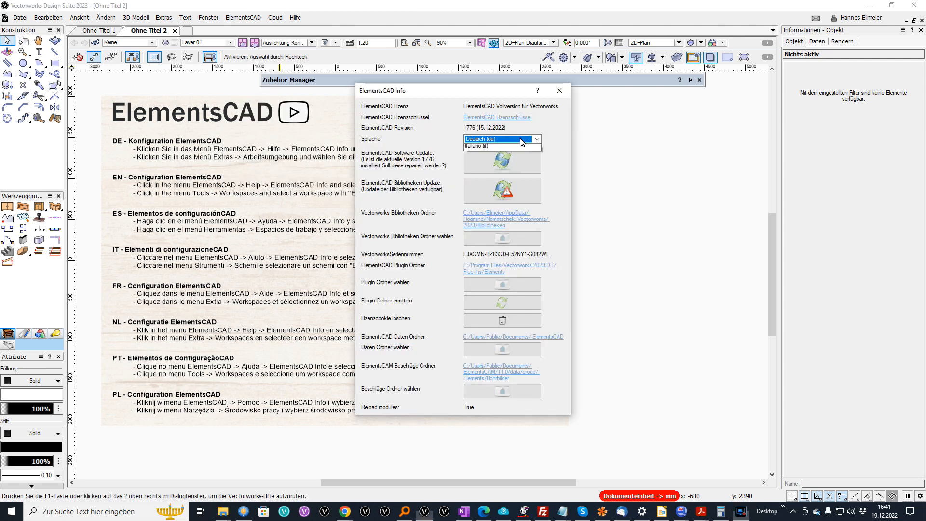
{"action": "left_click", "coordinate": [522, 141]}
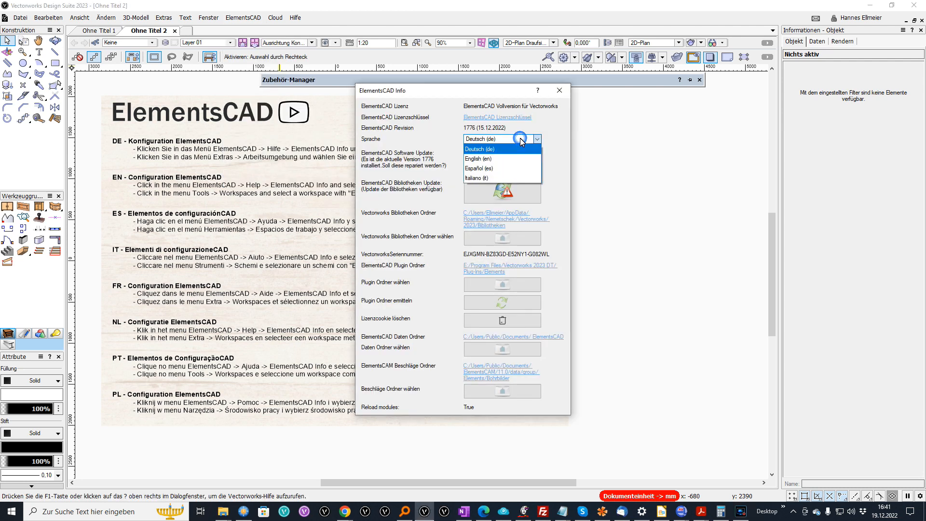
{"action": "left_click", "coordinate": [491, 150]}
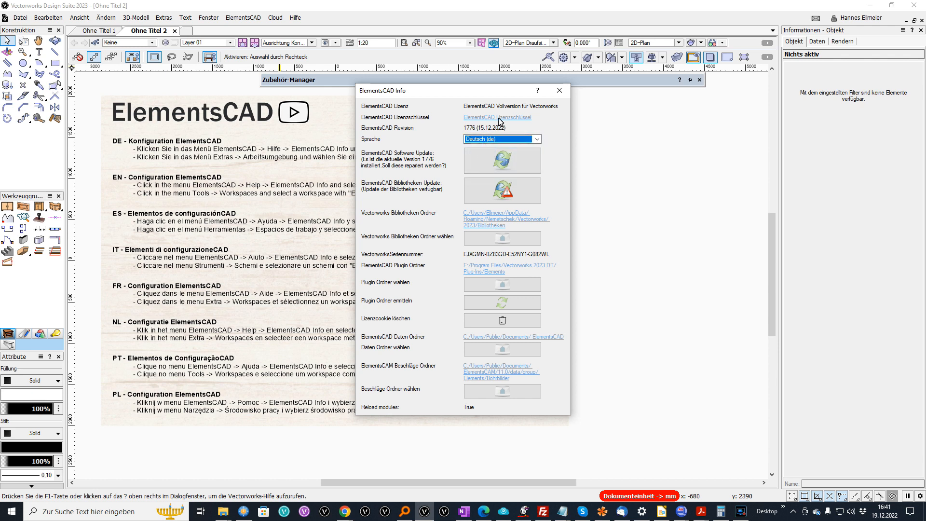
{"action": "left_click", "coordinate": [499, 119]}
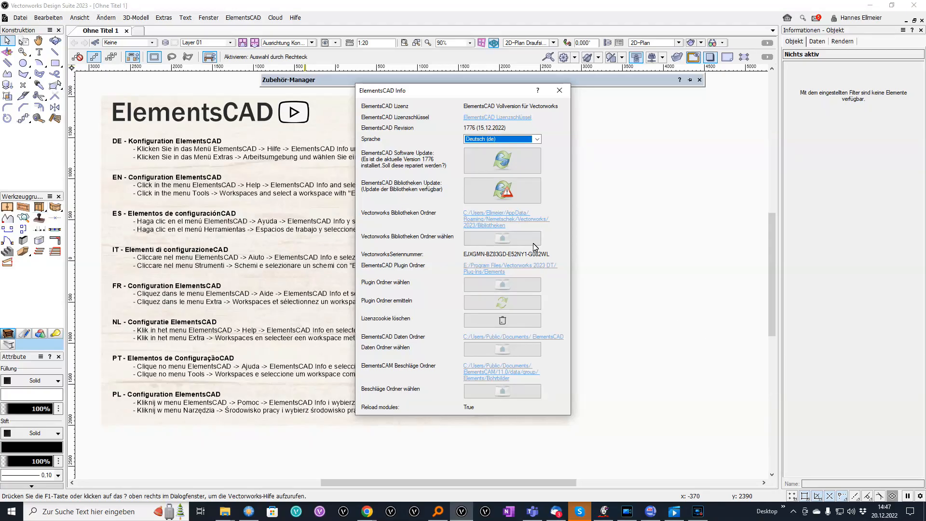
Update all ElementsCAD library folders and close the ElementsCAD Info window.
{"action": "left_click", "coordinate": [503, 190]}
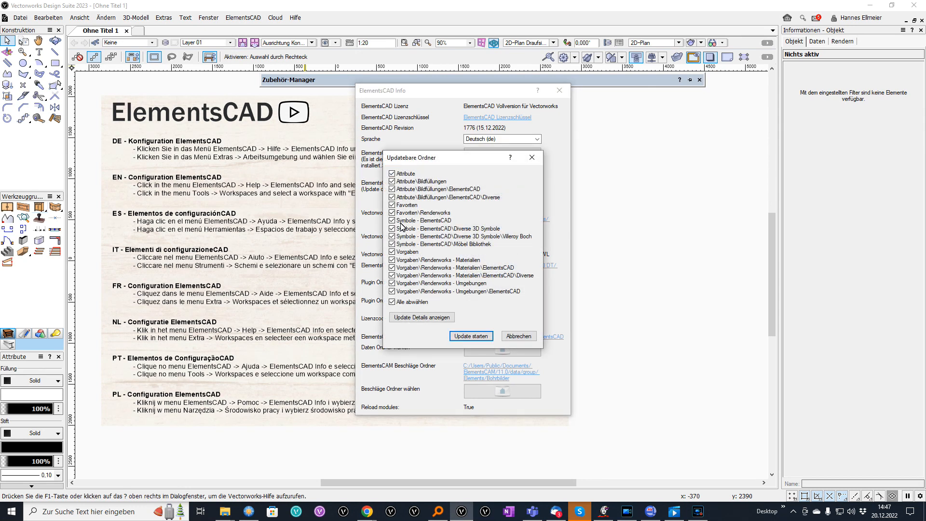
{"action": "left_click", "coordinate": [471, 336]}
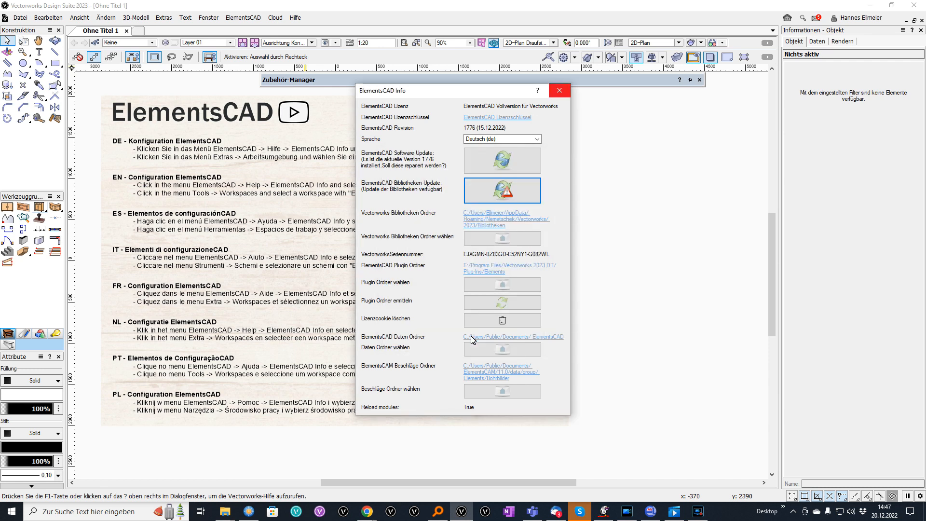
{"action": "left_click", "coordinate": [559, 90]}
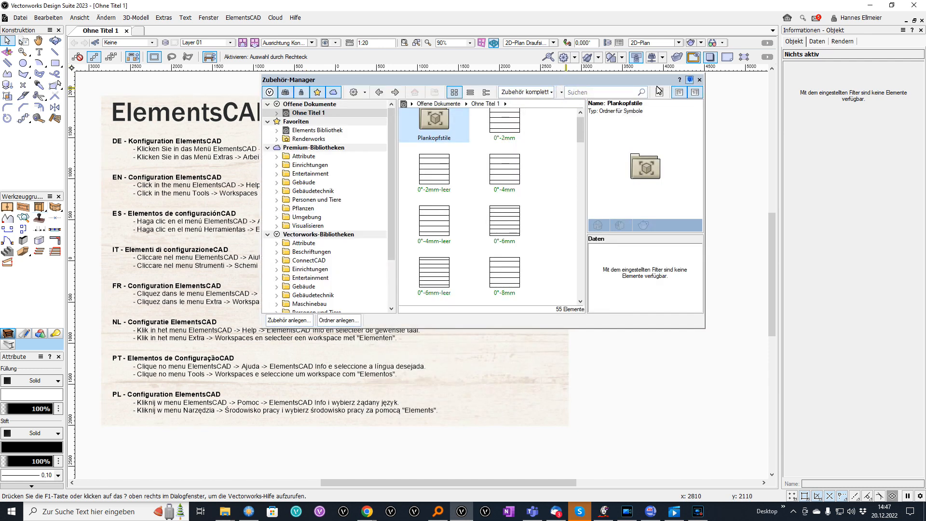
Refresh the libraries from the Resource Manager options and filter to user libraries.
{"action": "left_click", "coordinate": [365, 92]}
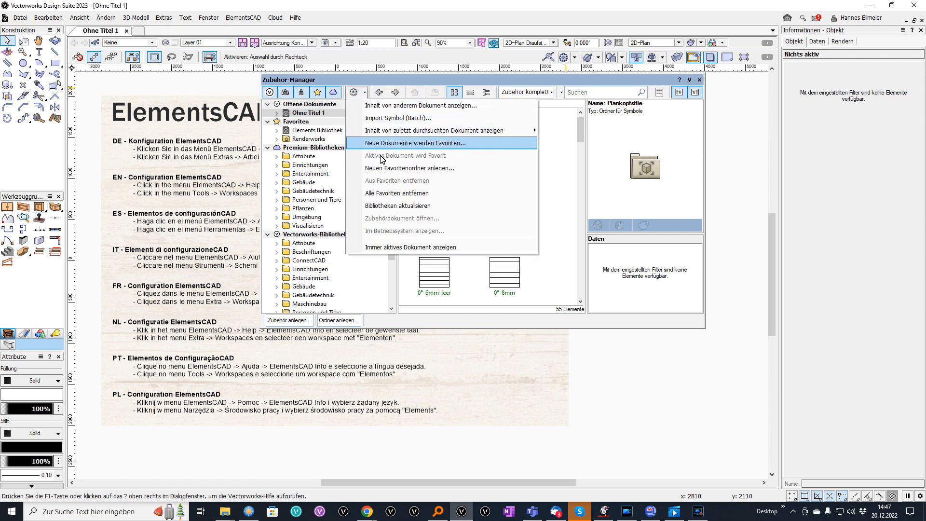
{"action": "left_click", "coordinate": [404, 206]}
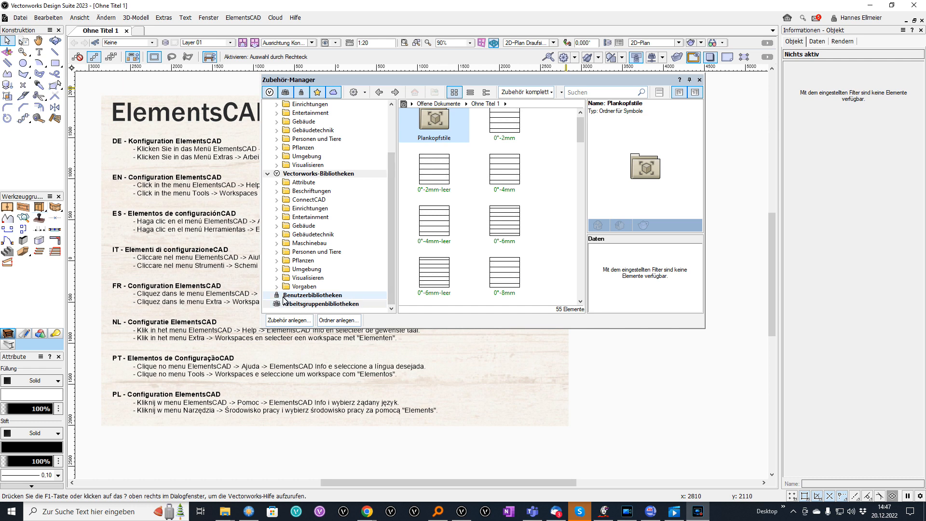
{"action": "left_click", "coordinate": [303, 92]}
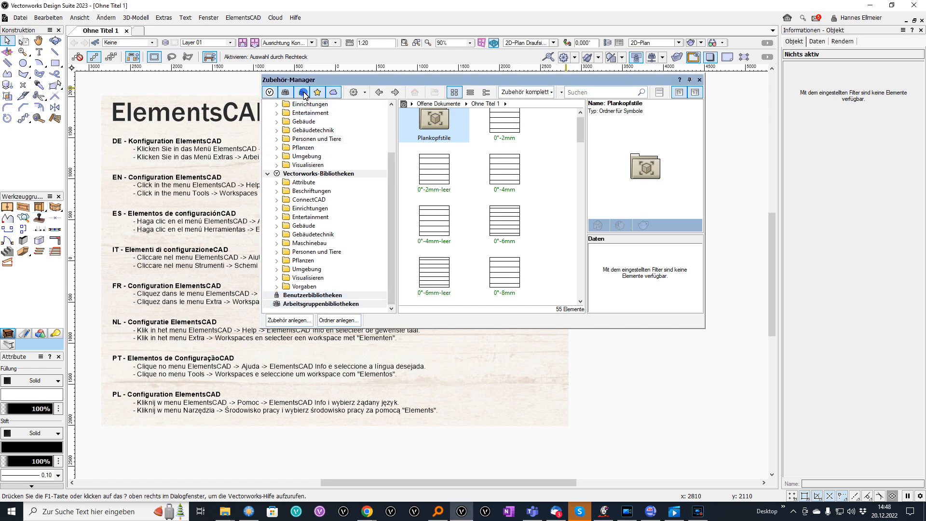
{"action": "left_click", "coordinate": [304, 93]}
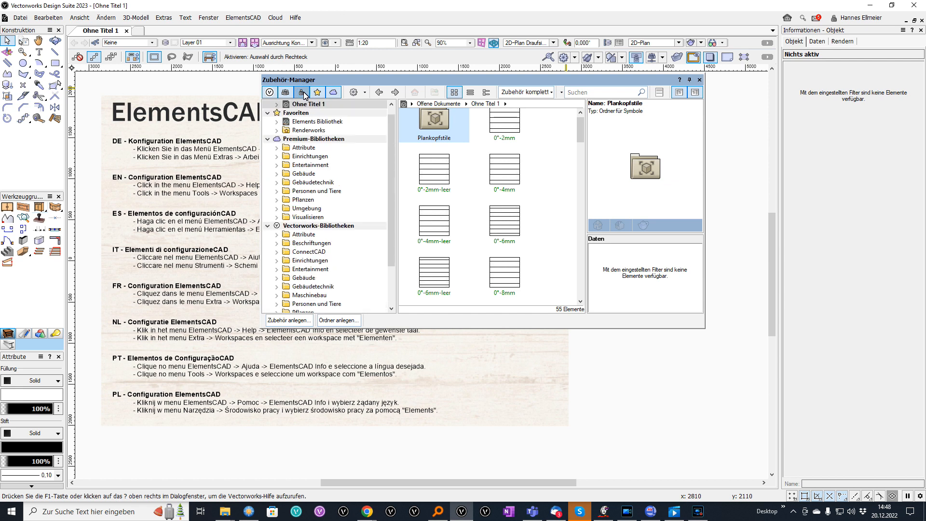
Browse the Hilfe > Download Bibliotheken package list, then close the Downloadmanager.
{"action": "left_click", "coordinate": [295, 18]}
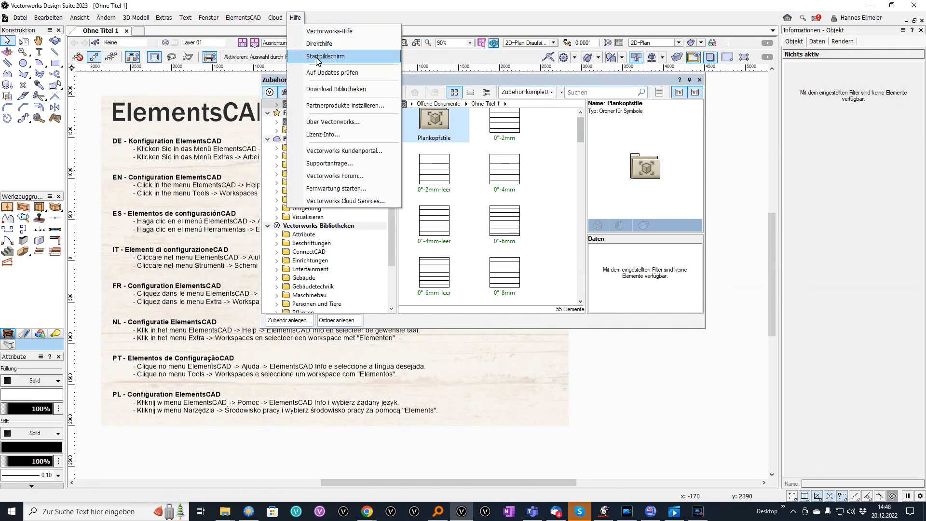
{"action": "left_click", "coordinate": [325, 89]}
{"action": "scroll", "coordinate": [434, 117], "scroll_direction": "down", "scroll_amount": 10}
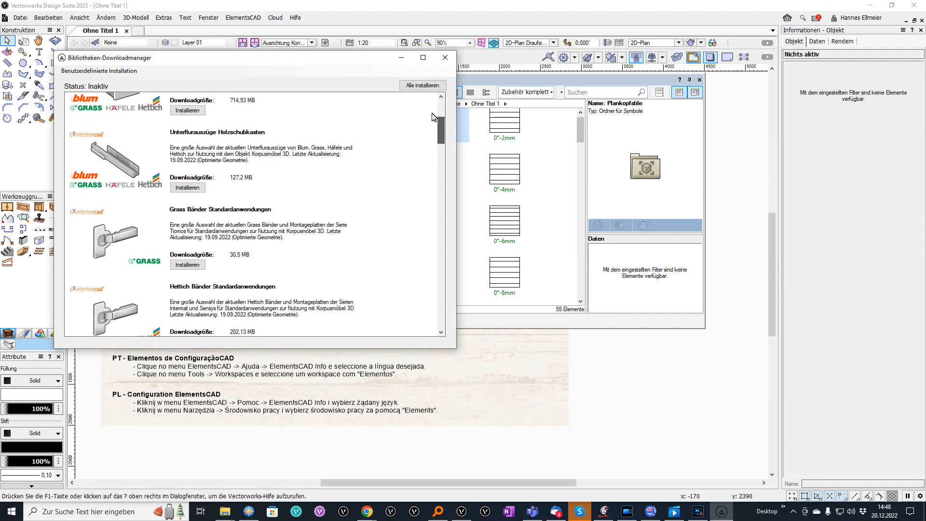
{"action": "scroll", "coordinate": [434, 117], "scroll_direction": "down", "scroll_amount": 12}
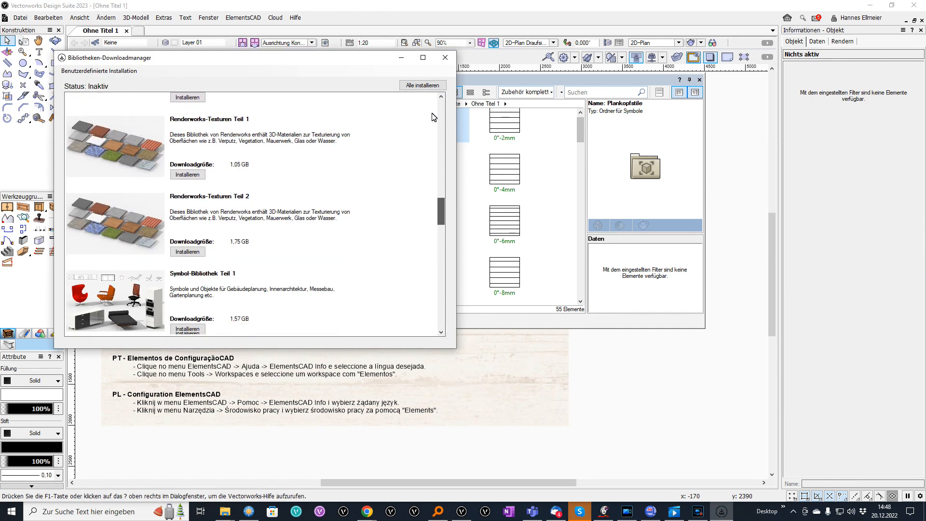
{"action": "scroll", "coordinate": [434, 117], "scroll_direction": "down", "scroll_amount": 4}
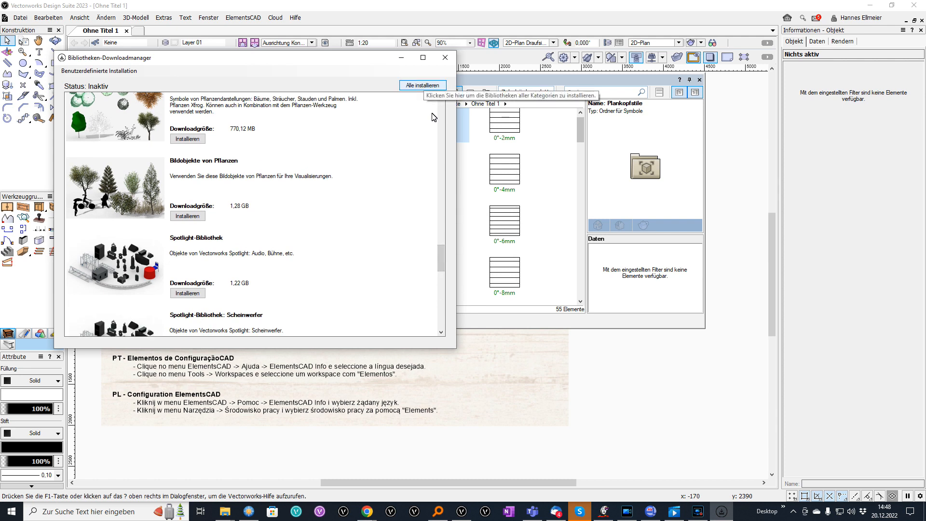
{"action": "left_click", "coordinate": [445, 57]}
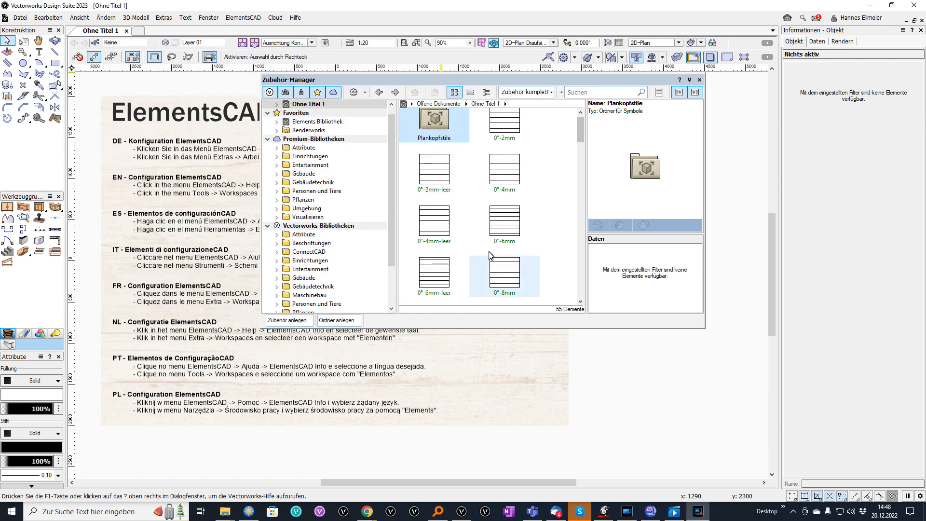
{"action": "left_click", "coordinate": [365, 92]}
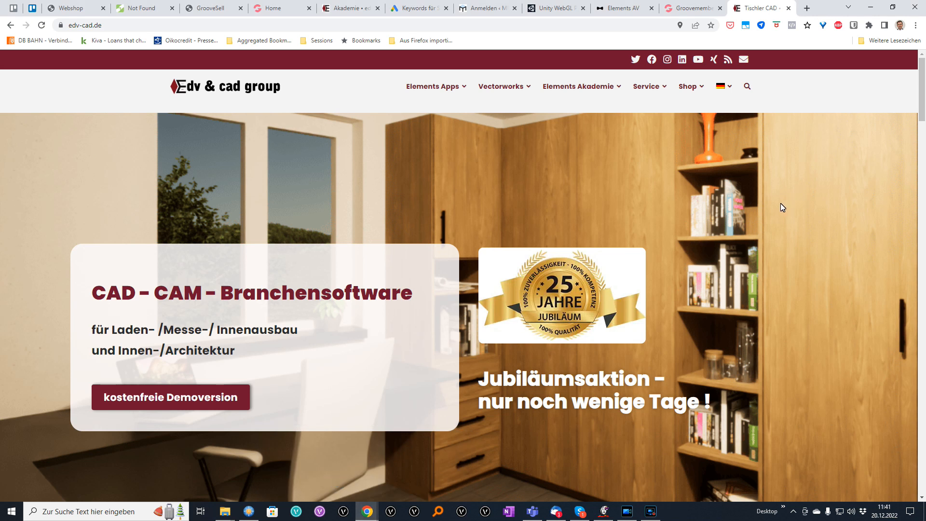
Add the Demo version of ElementsCAD 2023 to the shop cart.
{"action": "mouse_move", "coordinate": [690, 86]}
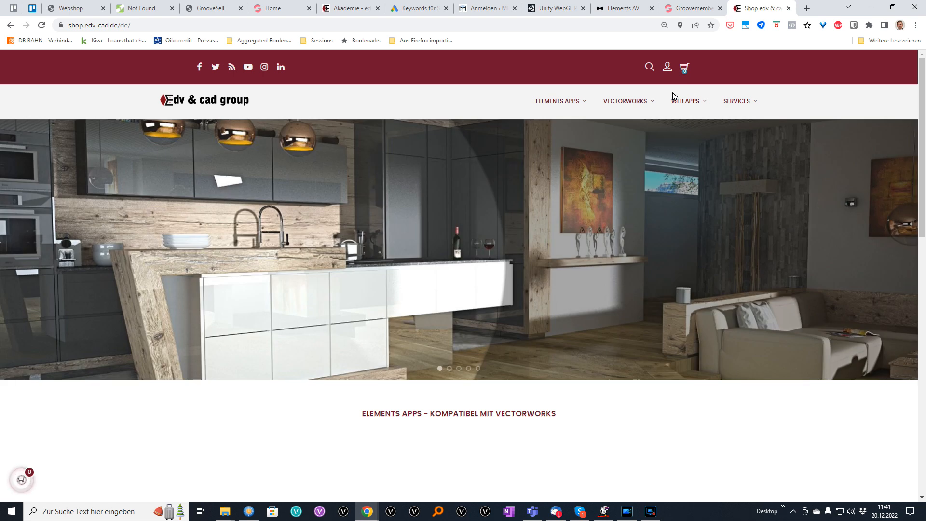
{"action": "mouse_move", "coordinate": [562, 101]}
{"action": "mouse_move", "coordinate": [556, 138]}
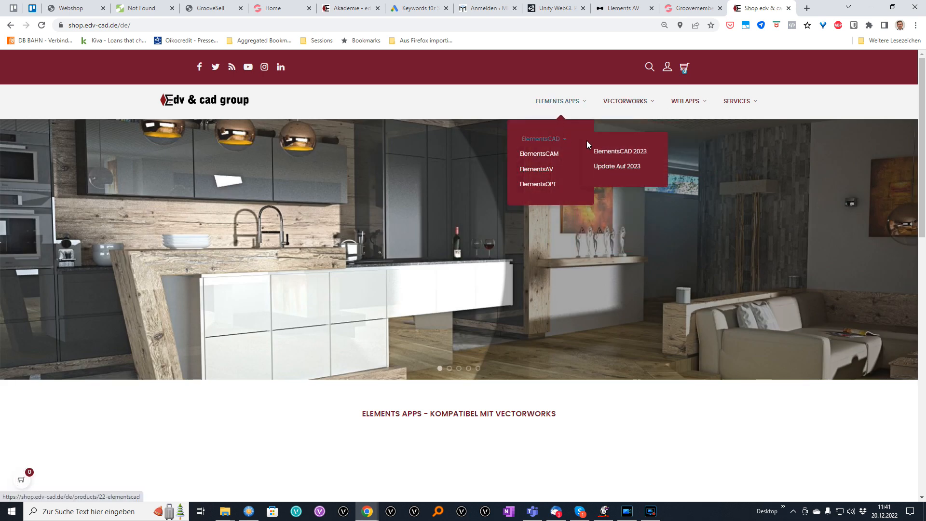
{"action": "left_click", "coordinate": [619, 152]}
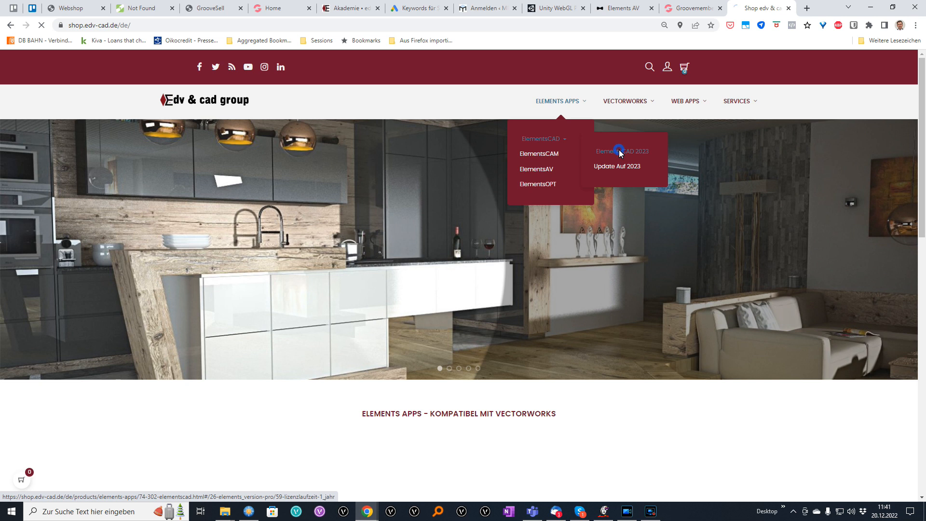
{"action": "scroll", "coordinate": [619, 153], "scroll_direction": "down", "scroll_amount": 4}
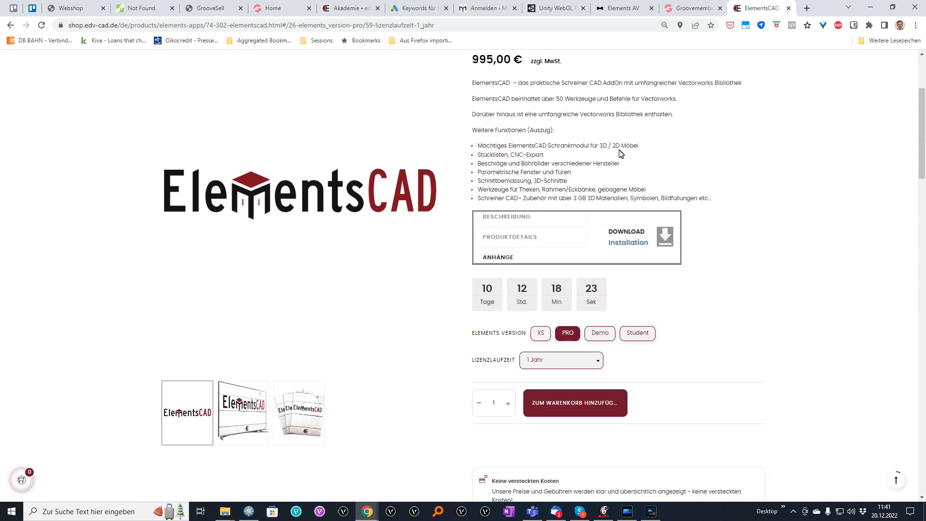
{"action": "left_click", "coordinate": [600, 293]}
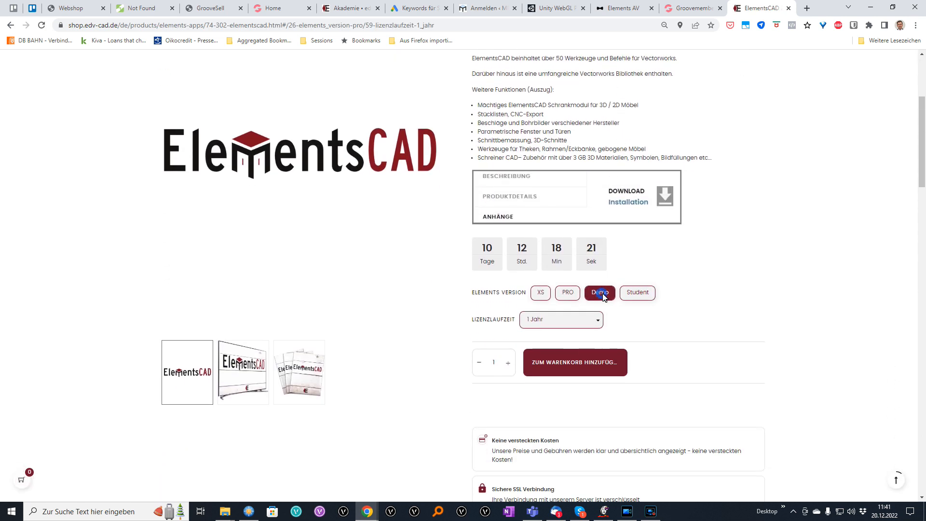
{"action": "scroll", "coordinate": [706, 244], "scroll_direction": "down", "scroll_amount": 5}
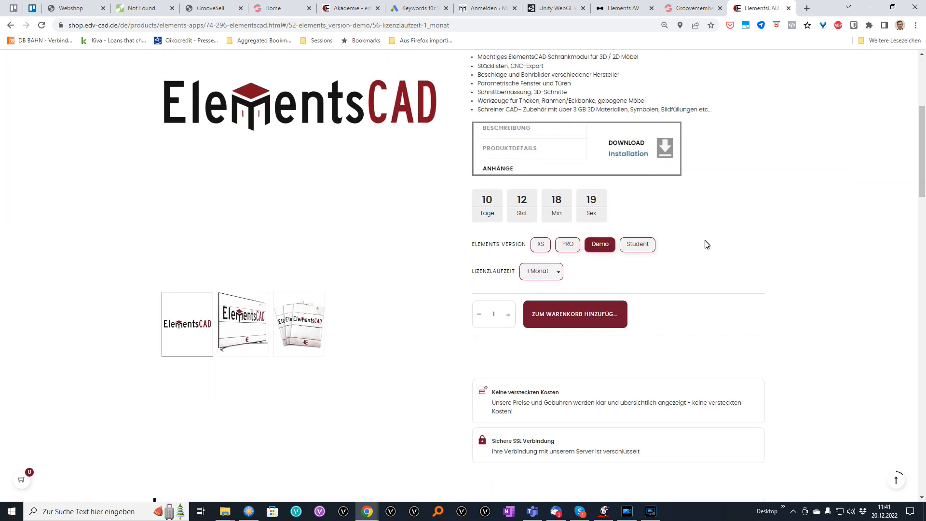
{"action": "left_click", "coordinate": [583, 308]}
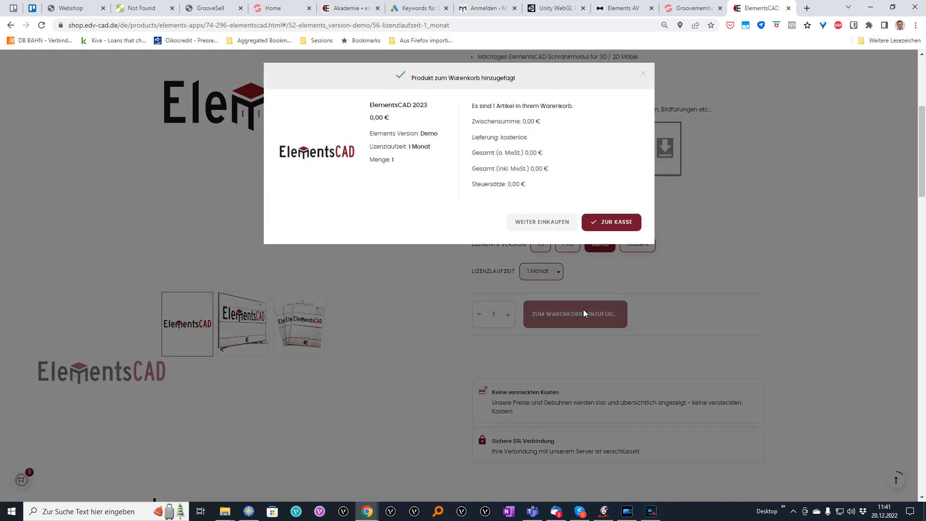
Check out with the existing account, place the free Demo order, and check the order emails.
{"action": "left_click", "coordinate": [595, 221]}
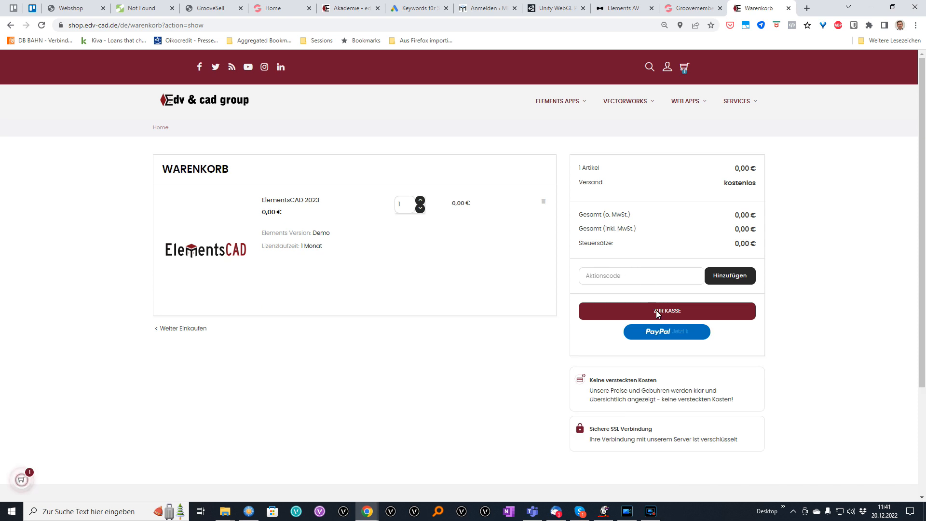
{"action": "left_click", "coordinate": [656, 312]}
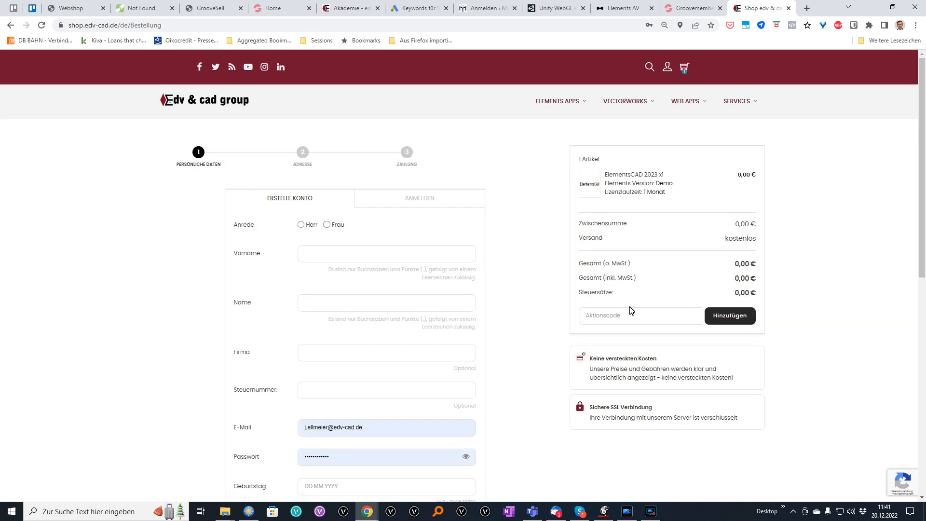
{"action": "left_click", "coordinate": [415, 198]}
{"action": "left_click", "coordinate": [355, 306]}
{"action": "left_click", "coordinate": [459, 343]}
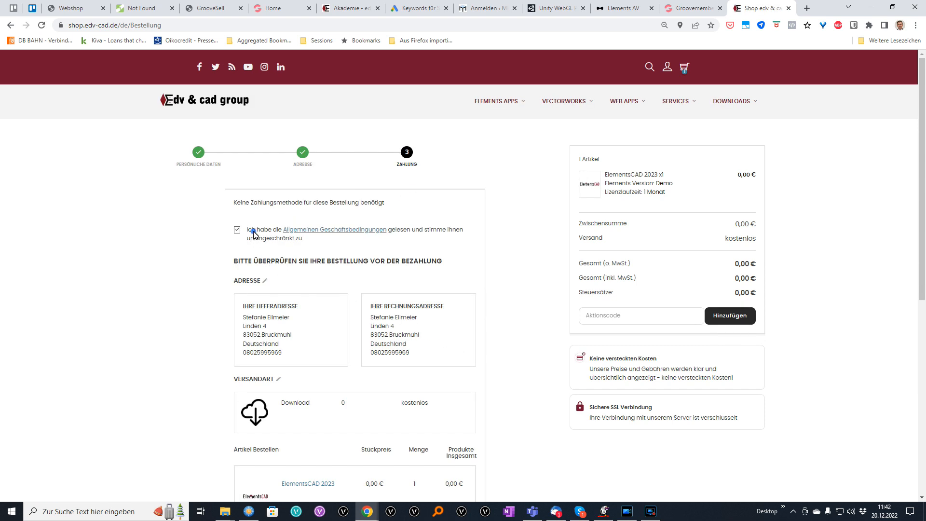
{"action": "scroll", "coordinate": [398, 354], "scroll_direction": "down", "scroll_amount": 6}
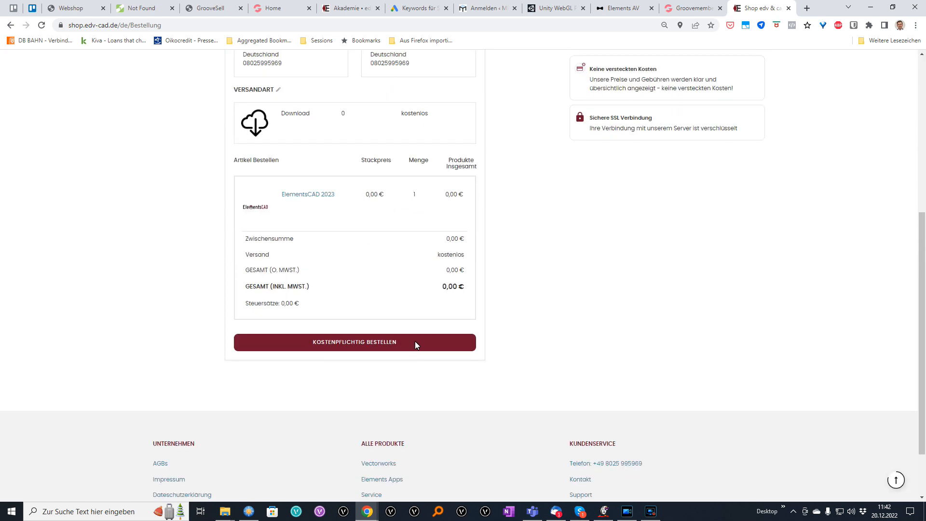
{"action": "left_click", "coordinate": [415, 342]}
{"action": "left_click", "coordinate": [556, 511]}
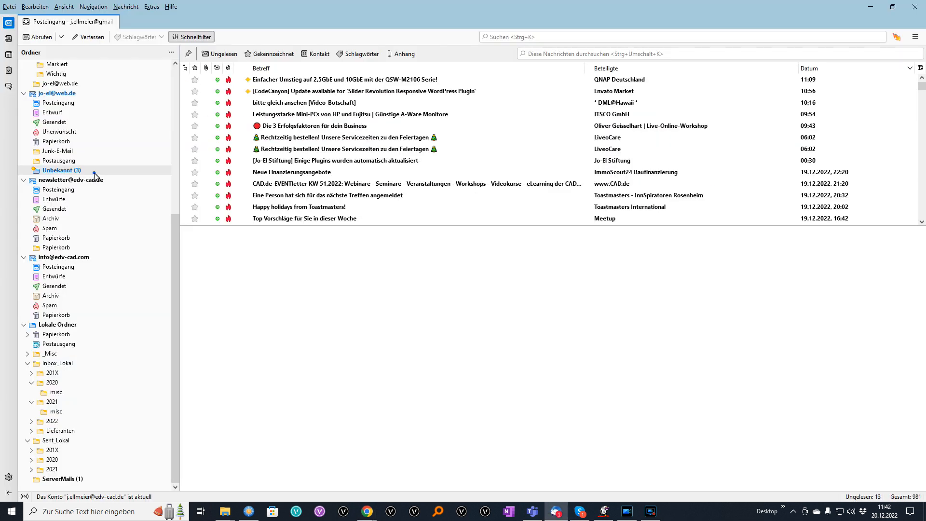
{"action": "left_click", "coordinate": [92, 171]}
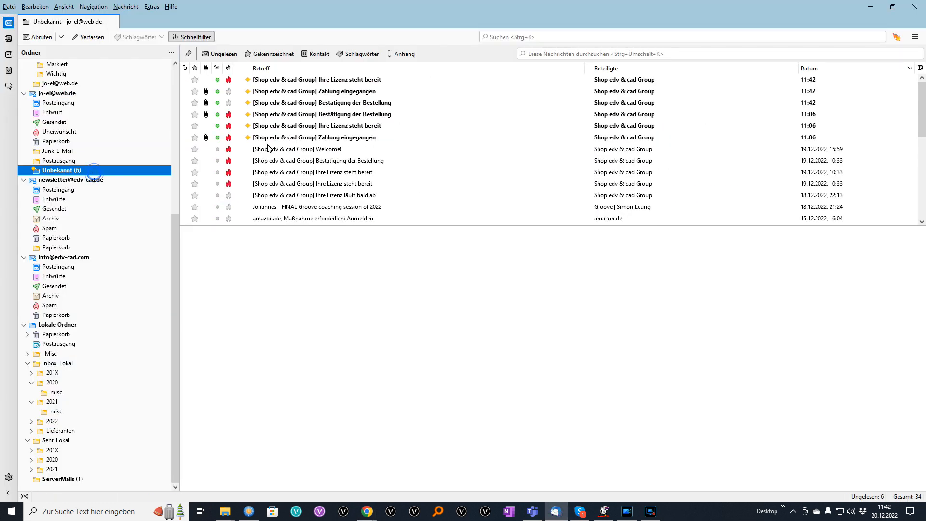
Open the 'Ihre Lizenz steht bereit' email and copy its ElementsCAD demo licence key.
{"action": "left_click", "coordinate": [379, 80]}
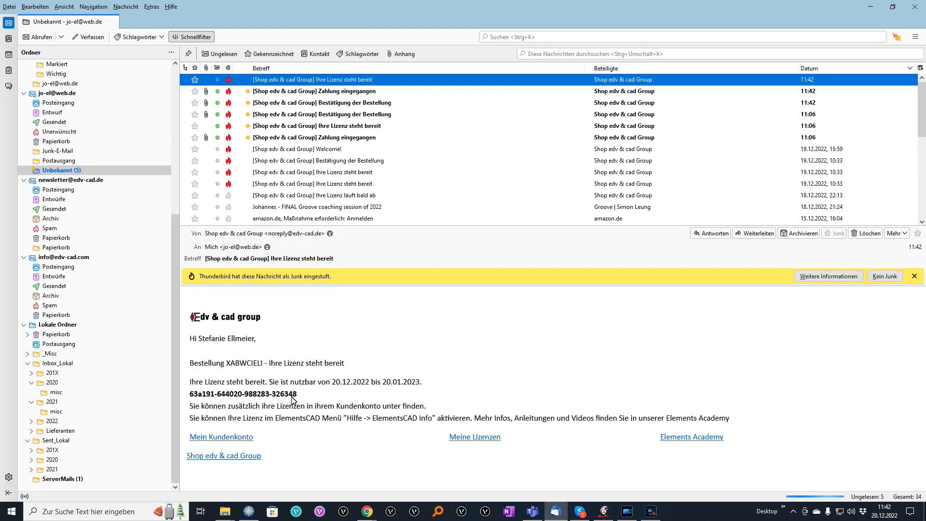
{"action": "left_click_drag", "start_coordinate": [297, 395], "coordinate": [190, 395]}
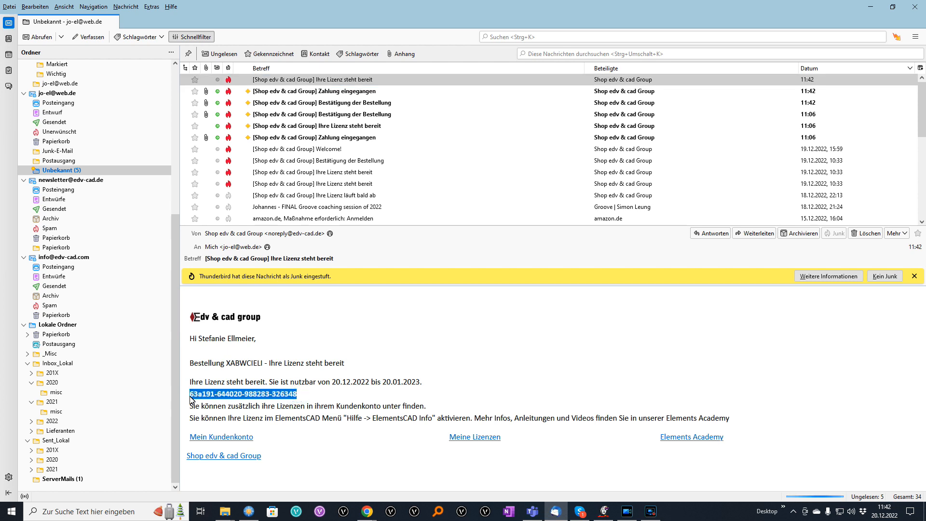
{"action": "right_click", "coordinate": [204, 399]}
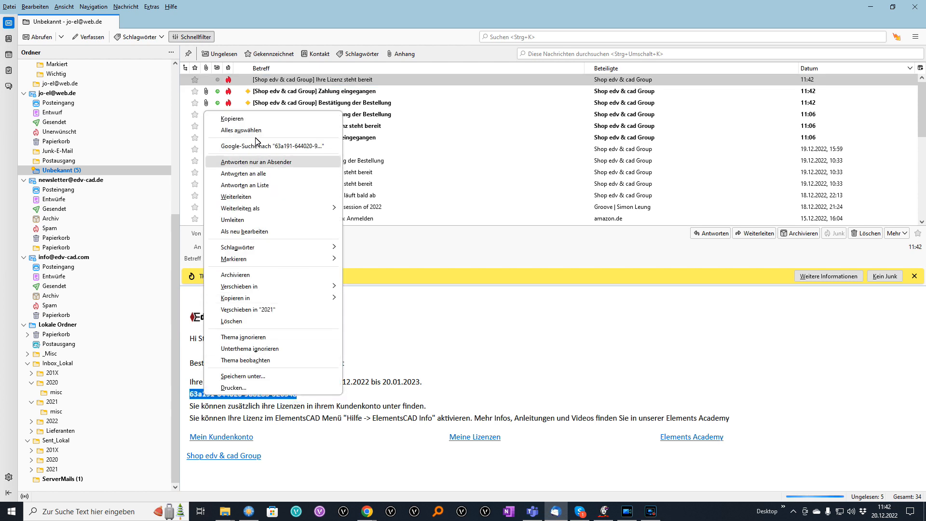
{"action": "left_click", "coordinate": [261, 119]}
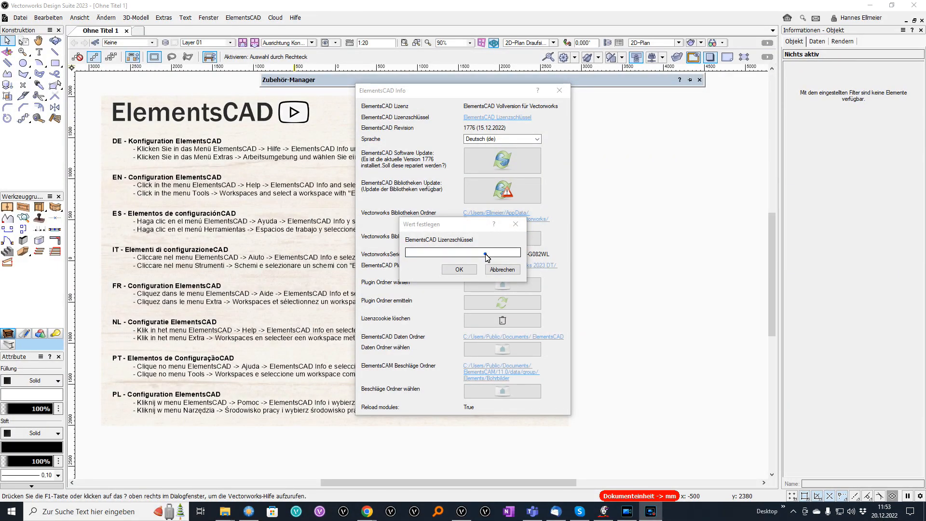
Paste the copied licence key into the 'Wert festlegen' key field and confirm.
{"action": "left_click", "coordinate": [486, 253]}
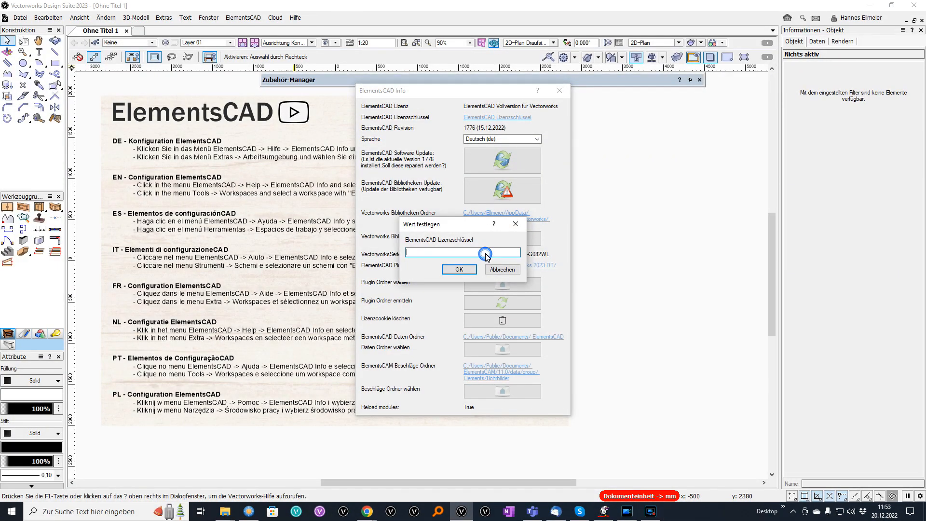
{"action": "key", "text": "ctrl+v"}
{"action": "left_click", "coordinate": [459, 269]}
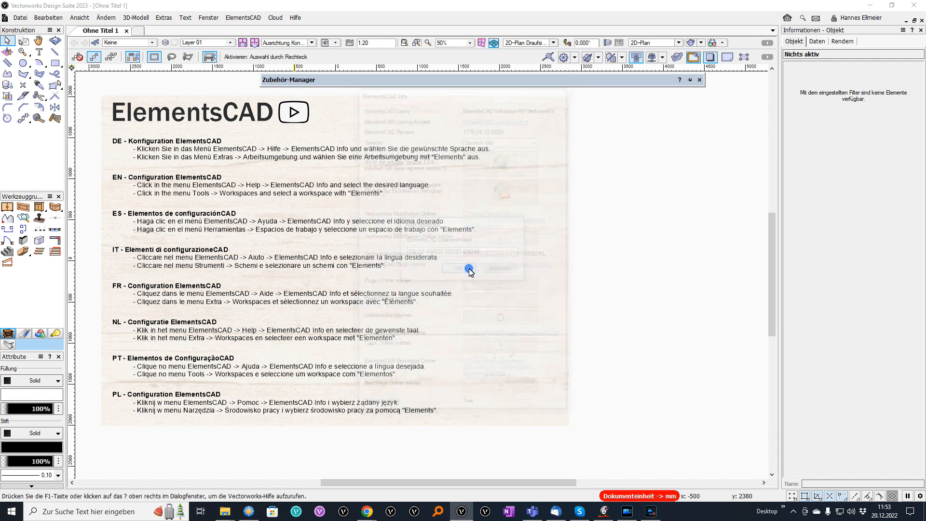
Close ElementsCAD Info, then reopen it via ElementsCAD > Hilfe > ElementsCAD Info.
{"action": "left_click", "coordinate": [560, 91]}
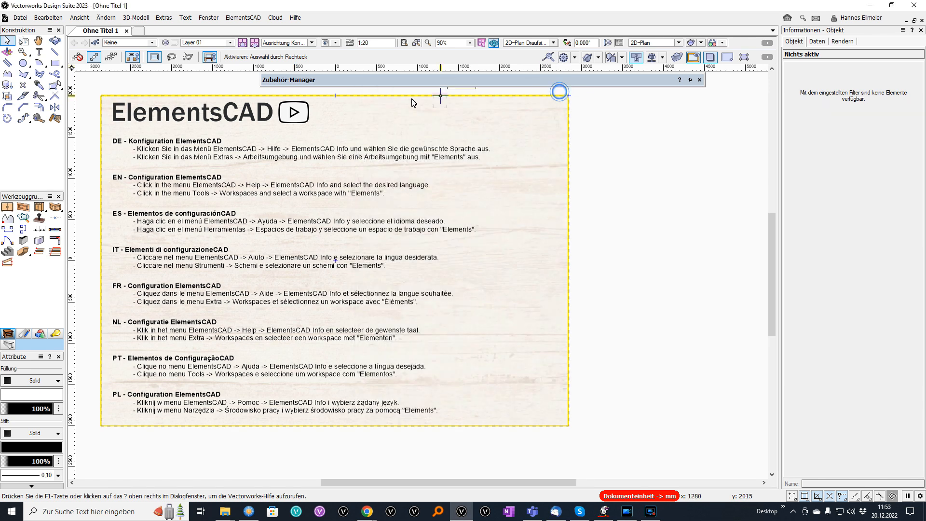
{"action": "left_click", "coordinate": [261, 20]}
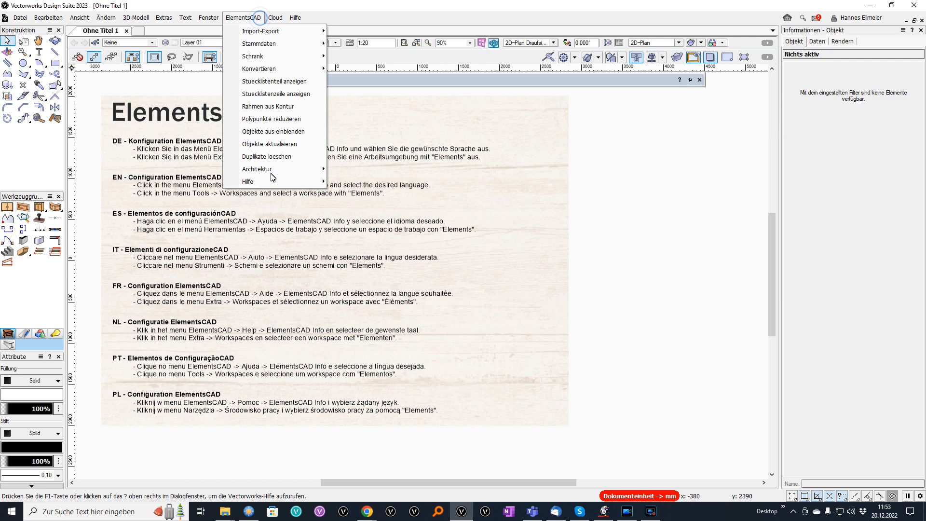
{"action": "mouse_move", "coordinate": [284, 182]}
{"action": "left_click", "coordinate": [368, 193]}
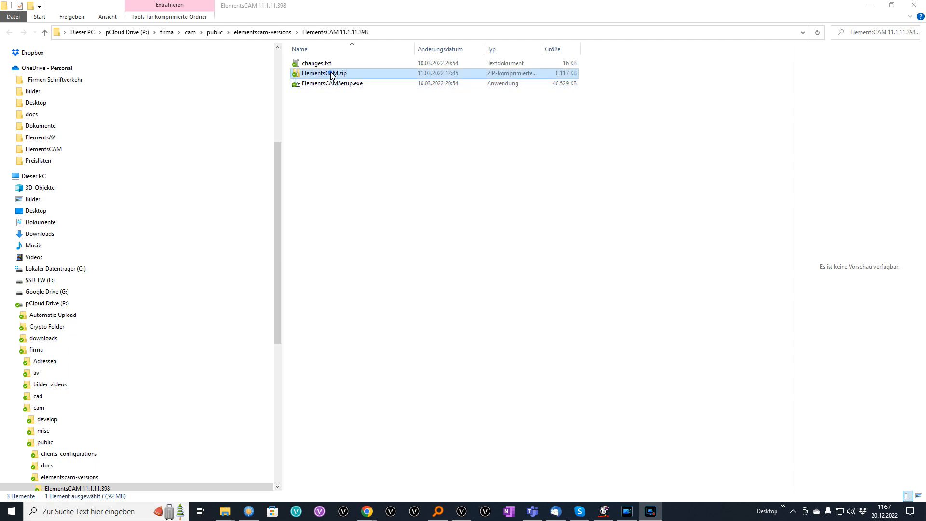
Run ElementsCAMSetup.exe from ElementsCAM.zip in Deutsch through the wizard, then launch ElementsCAM.
{"action": "right_click", "coordinate": [331, 74]}
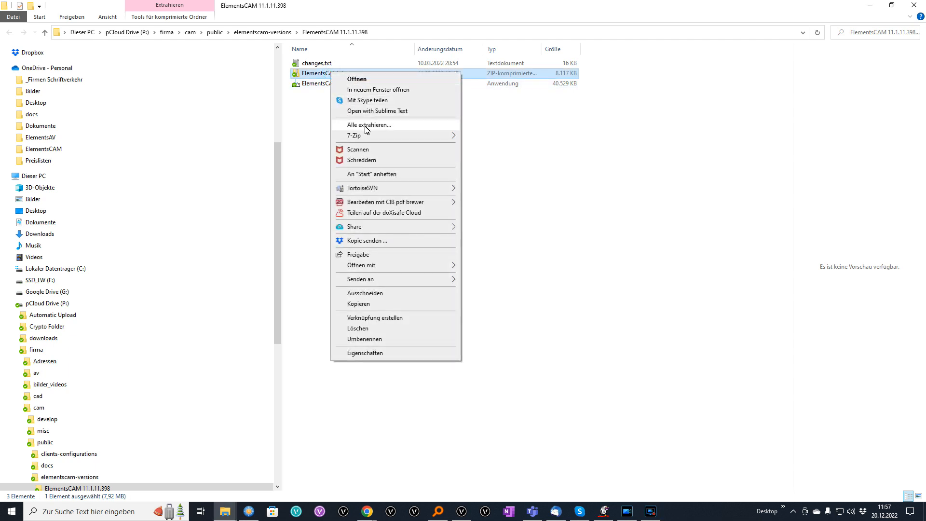
{"action": "left_click", "coordinate": [304, 85]}
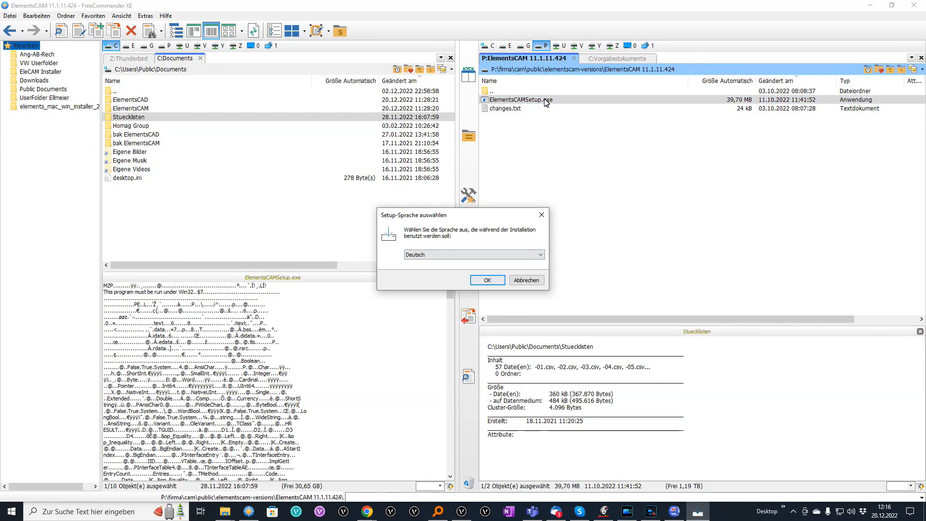
{"action": "key", "text": "Return"}
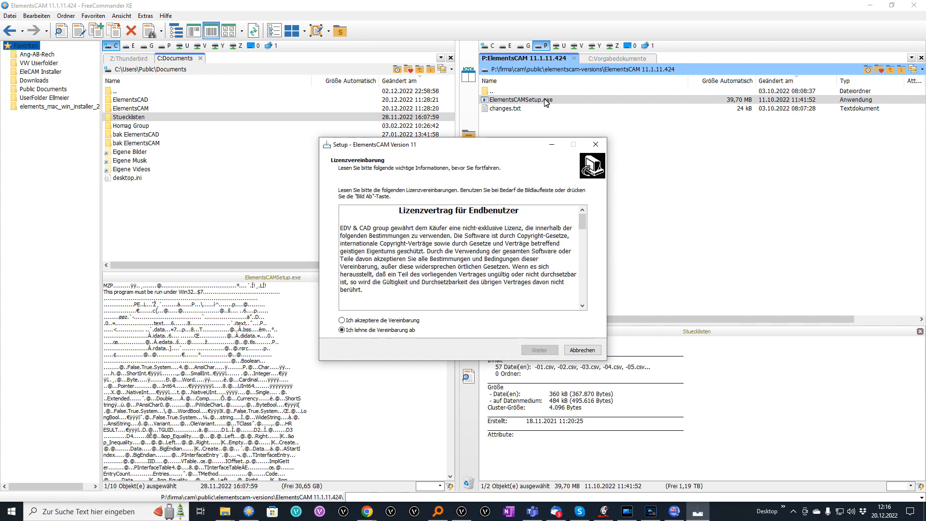
{"action": "key", "text": "alt+a"}
{"action": "key", "text": "Return"}
{"action": "key", "text": "Return"}
{"action": "key", "text": "Return"}
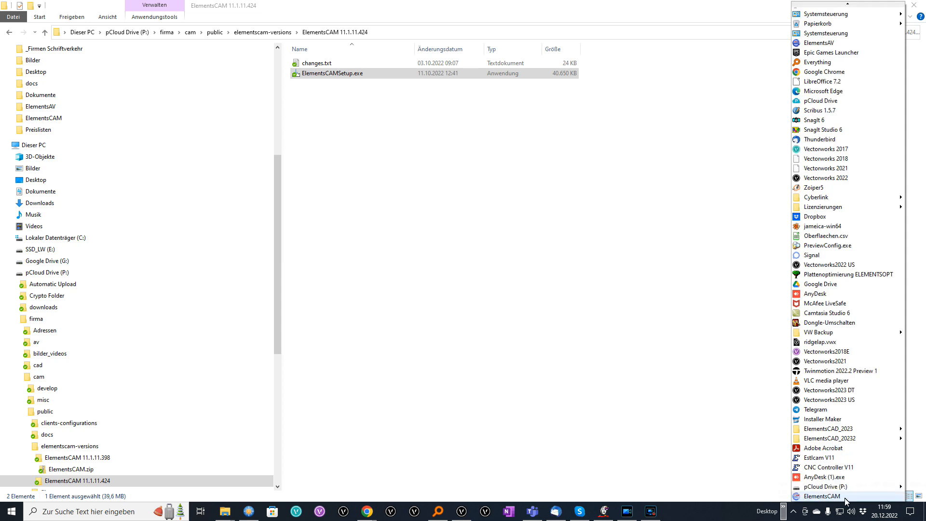
{"action": "left_click", "coordinate": [841, 496]}
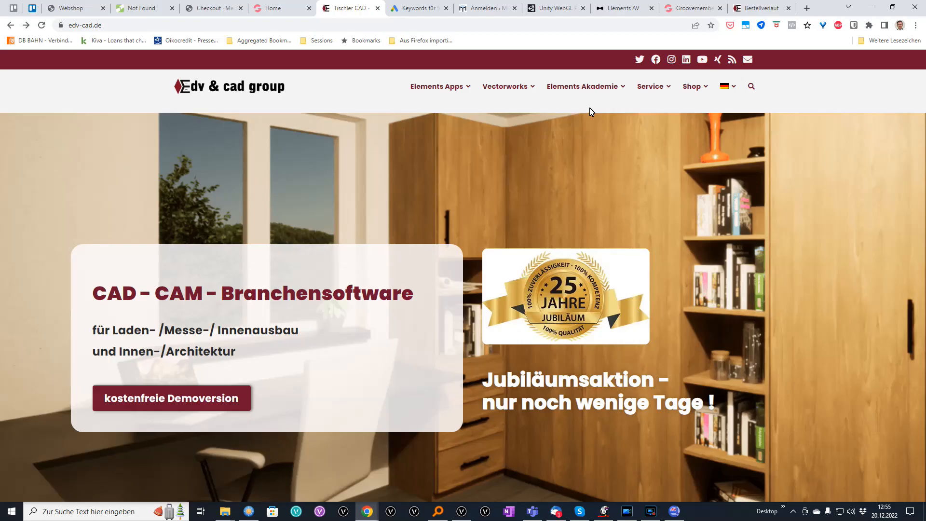
Register for Elements Akademie on edv-cad.de, open the welcome email, then return to the academy login.
{"action": "left_click", "coordinate": [595, 87]}
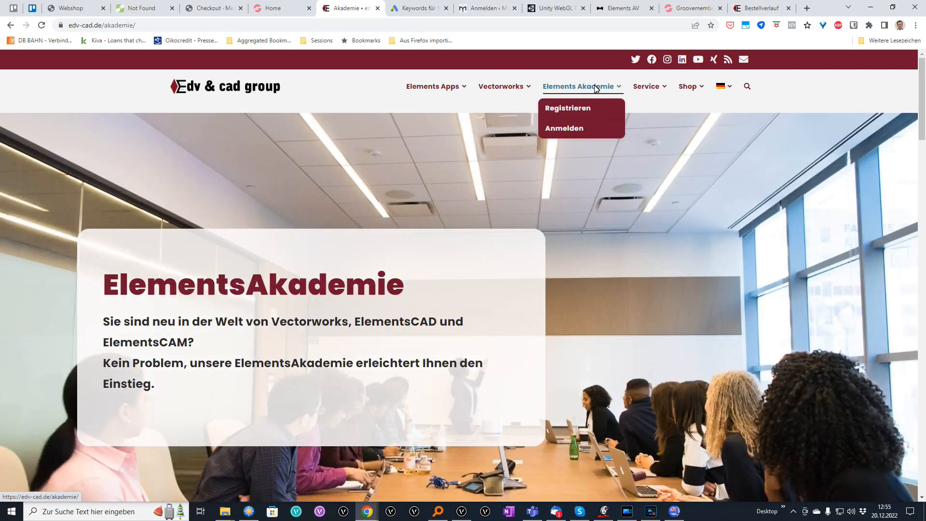
{"action": "left_click", "coordinate": [572, 107]}
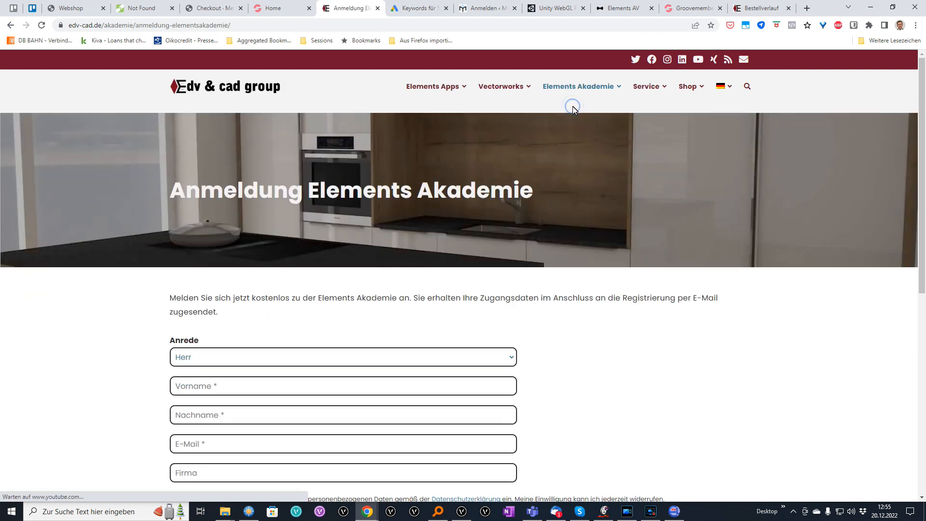
{"action": "scroll", "coordinate": [322, 328], "scroll_direction": "down", "scroll_amount": 4}
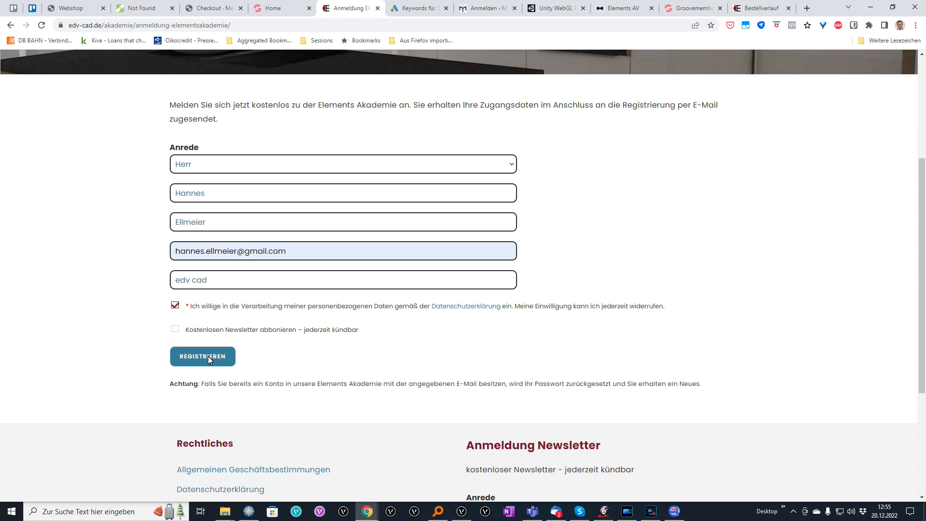
{"action": "left_click", "coordinate": [208, 356]}
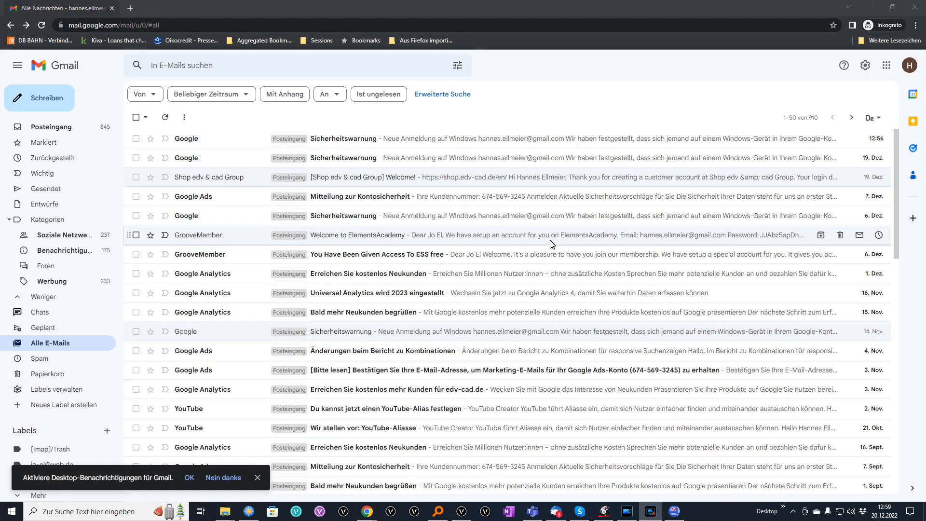
{"action": "left_click", "coordinate": [550, 240]}
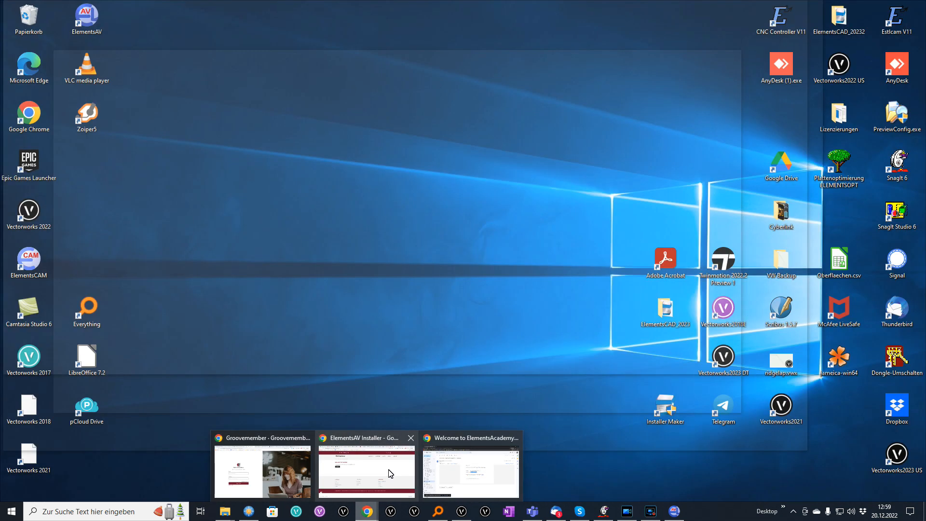
{"action": "left_click", "coordinate": [261, 472]}
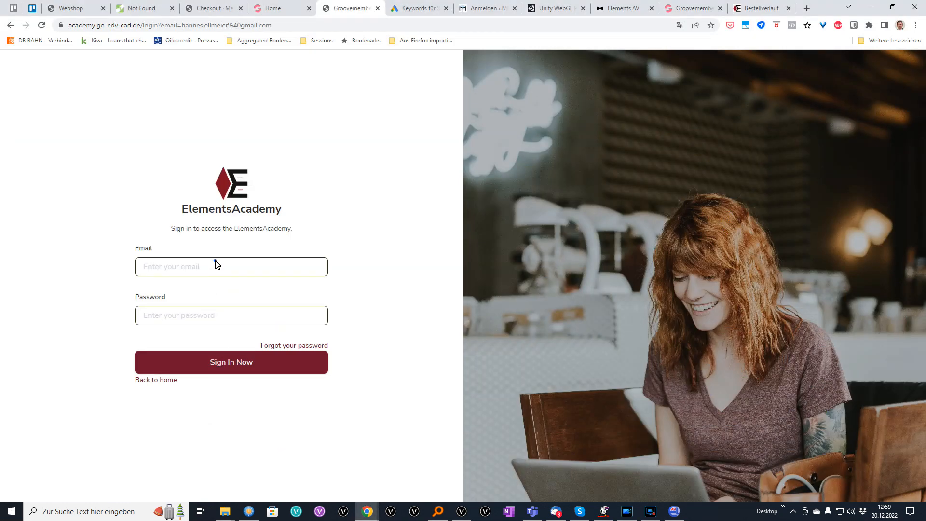
Sign in to ElementsAcademy with the saved credentials and browse the ElementsCAD course.
{"action": "left_click", "coordinate": [215, 264]}
{"action": "left_click", "coordinate": [230, 362]}
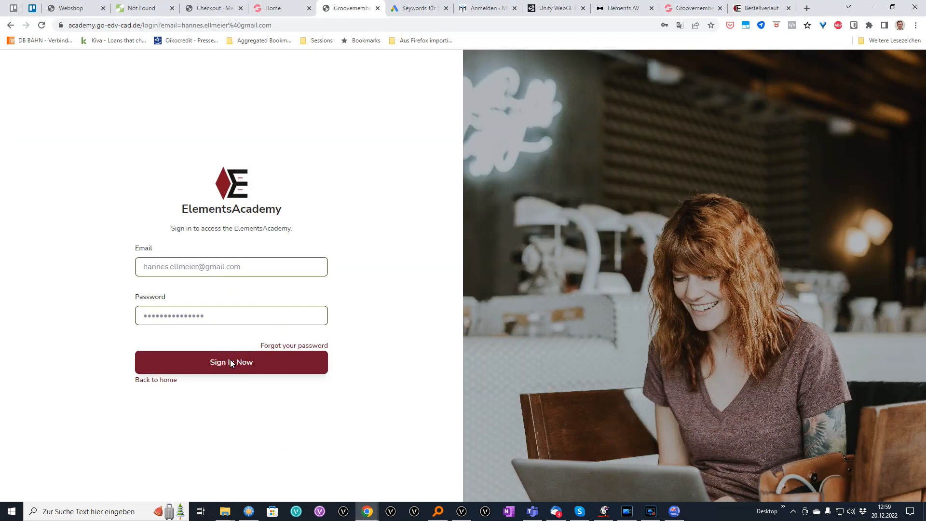
{"action": "scroll", "coordinate": [707, 361], "scroll_direction": "down", "scroll_amount": 3}
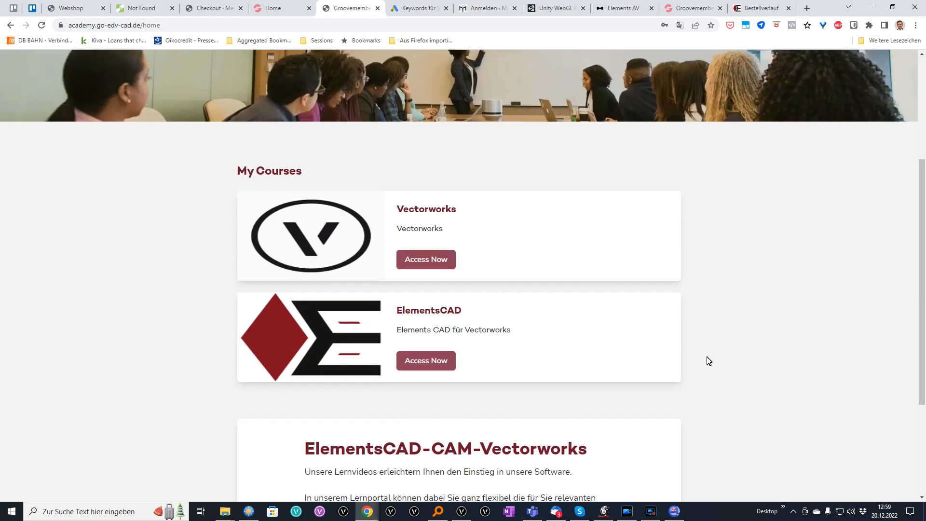
{"action": "scroll", "coordinate": [622, 240], "scroll_direction": "down", "scroll_amount": 3}
{"action": "scroll", "coordinate": [622, 240], "scroll_direction": "up", "scroll_amount": 3}
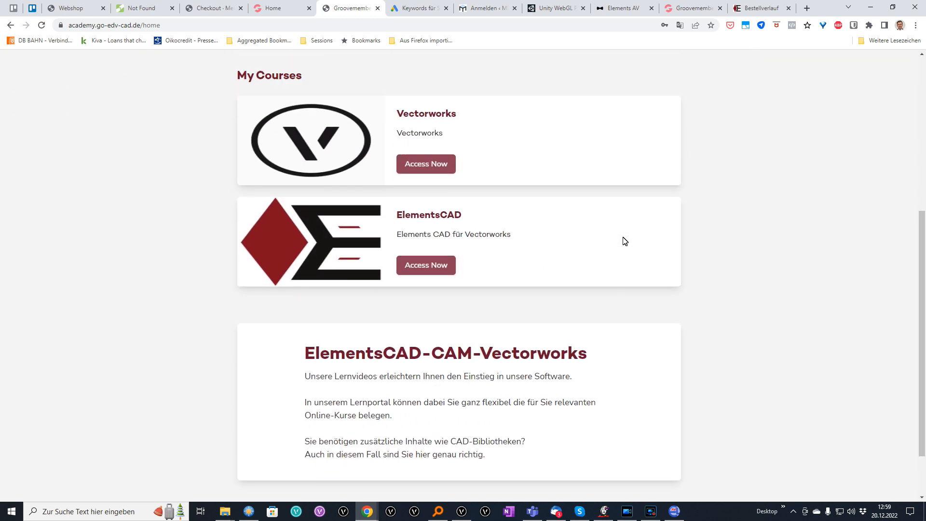
{"action": "left_click", "coordinate": [437, 340]}
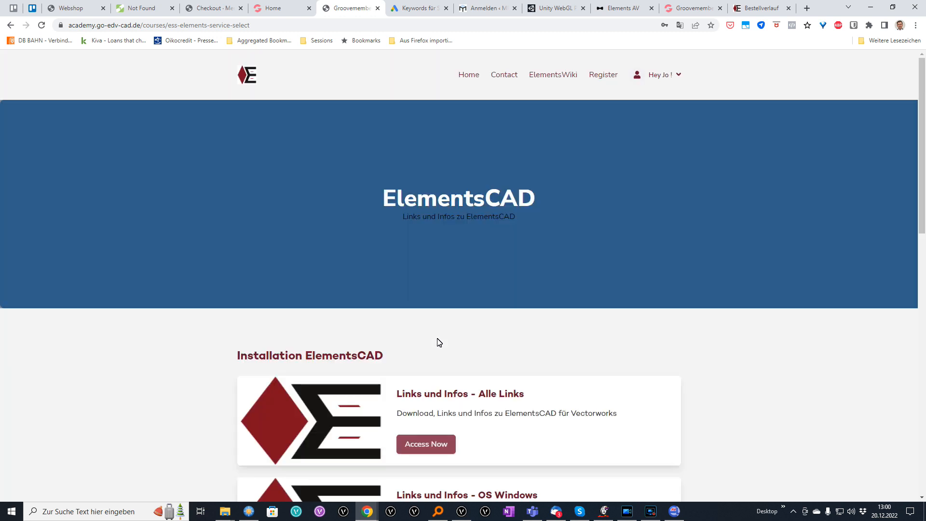
{"action": "scroll", "coordinate": [439, 341], "scroll_direction": "down", "scroll_amount": 4}
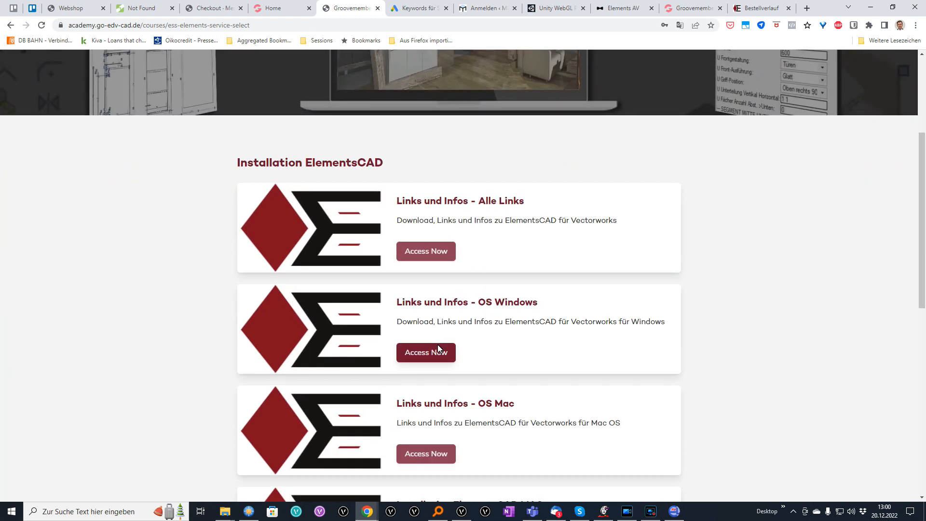
{"action": "scroll", "coordinate": [438, 347], "scroll_direction": "down", "scroll_amount": 4}
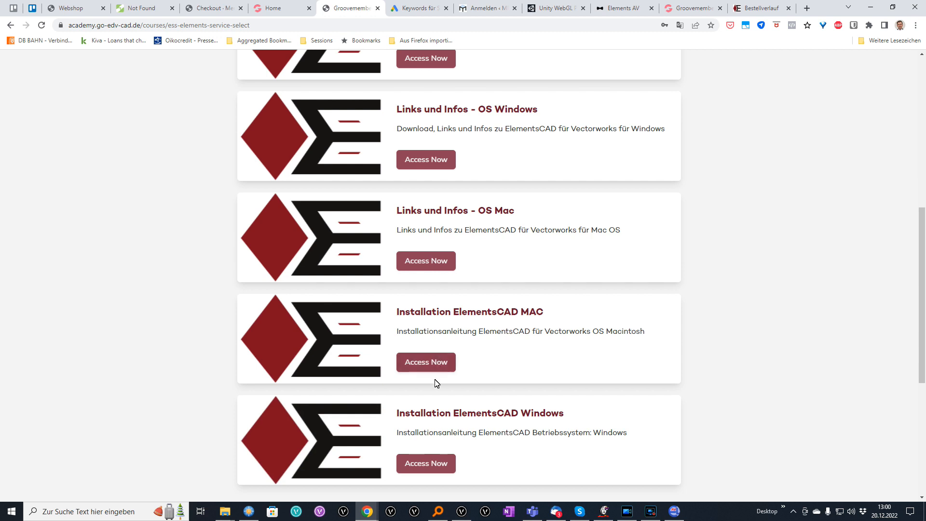
{"action": "scroll", "coordinate": [434, 381], "scroll_direction": "up", "scroll_amount": 8}
Open the Vectorworks course's 'Erste Schritte' lesson under Einführung in Vectorworks.
{"action": "left_click", "coordinate": [253, 76]}
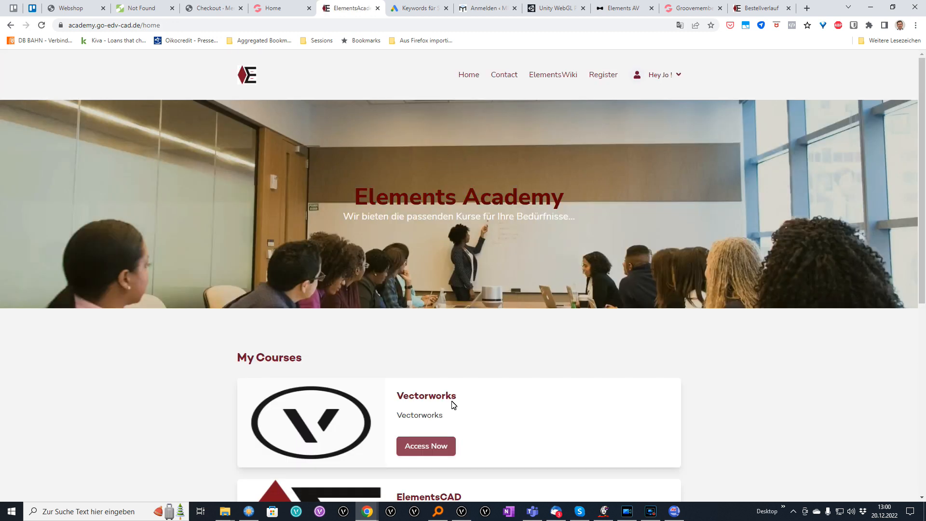
{"action": "left_click", "coordinate": [416, 444]}
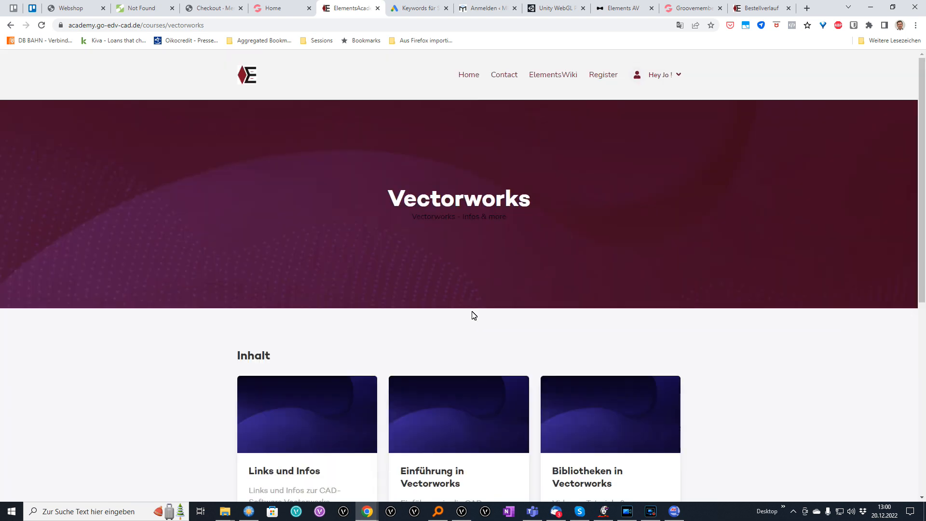
{"action": "scroll", "coordinate": [473, 313], "scroll_direction": "down", "scroll_amount": 3}
{"action": "scroll", "coordinate": [474, 313], "scroll_direction": "down", "scroll_amount": 2}
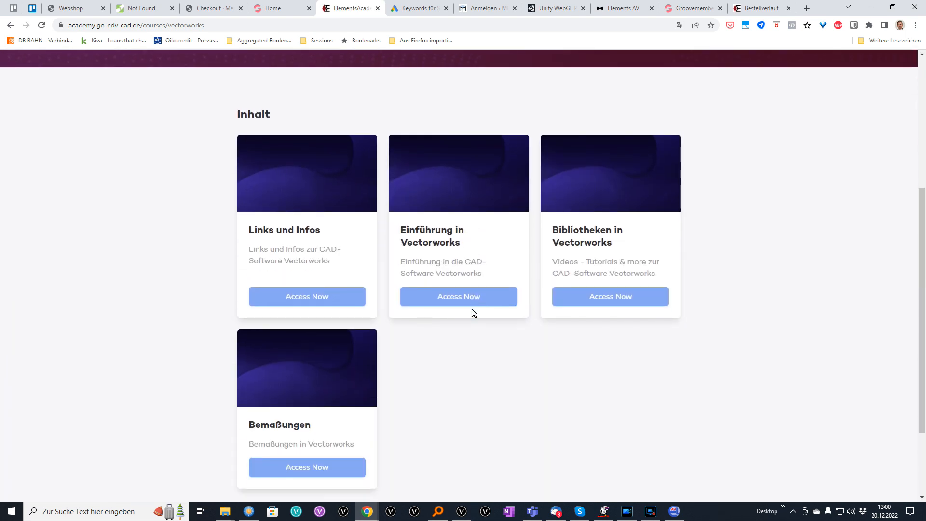
{"action": "left_click", "coordinate": [471, 296]}
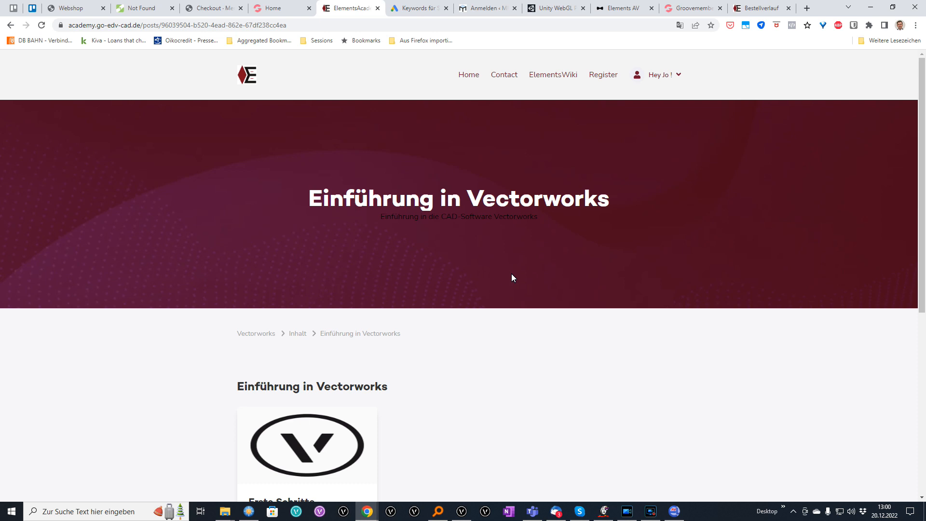
{"action": "scroll", "coordinate": [544, 270], "scroll_direction": "down", "scroll_amount": 6}
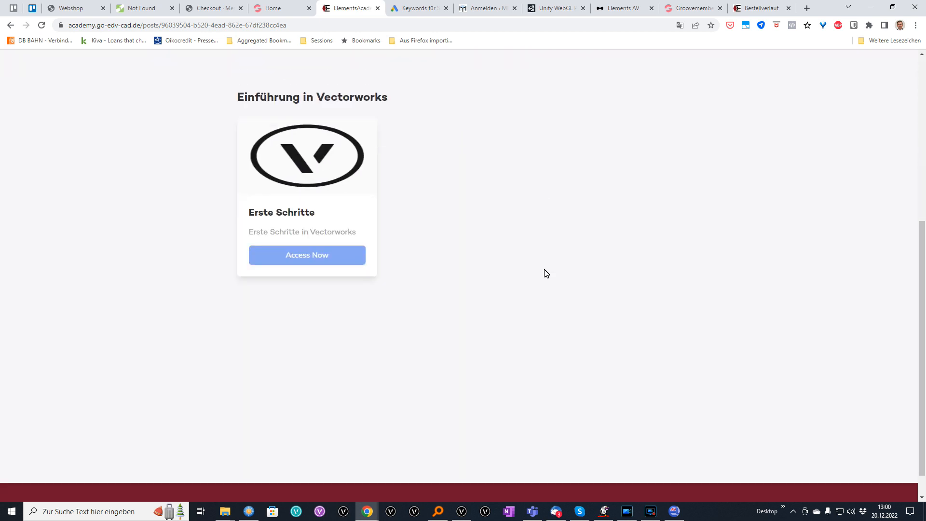
{"action": "scroll", "coordinate": [544, 269], "scroll_direction": "up", "scroll_amount": 3}
{"action": "left_click", "coordinate": [323, 398]}
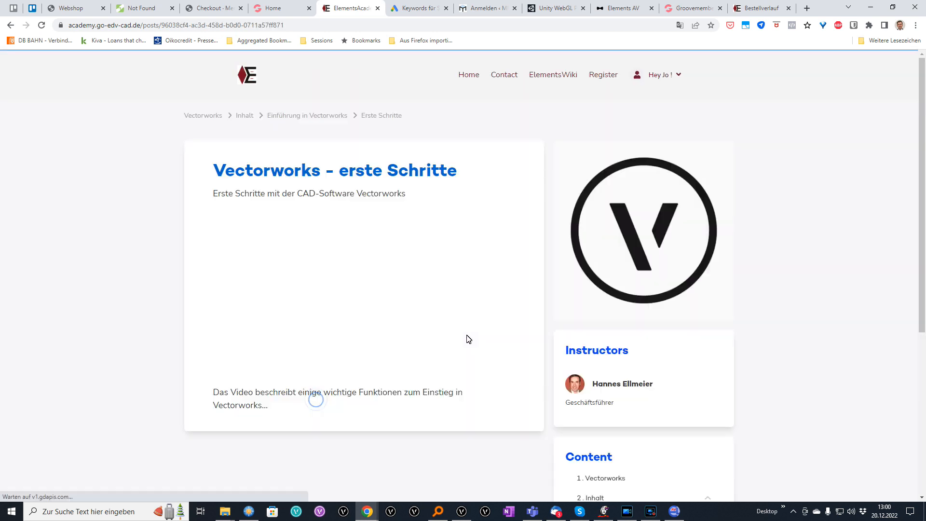